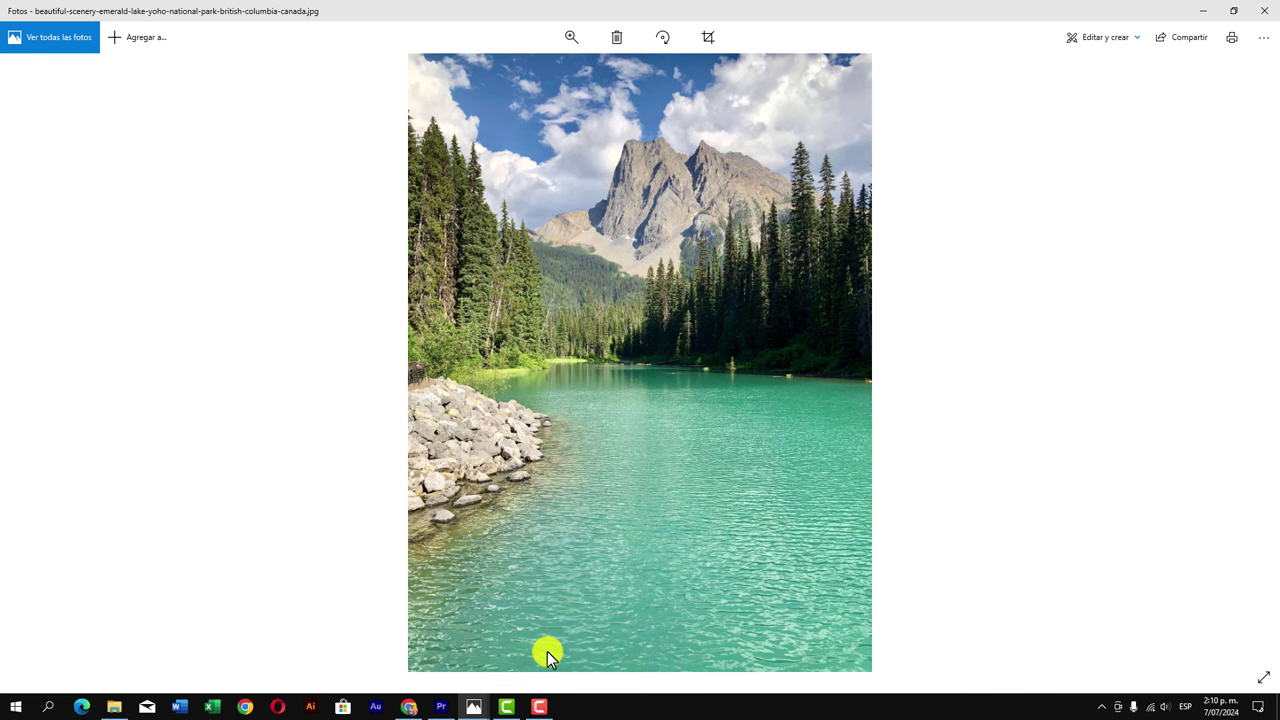
# - Step through the original and Firefly-widened lake and macaw photos in Windows Photos
pyautogui.press('Right')
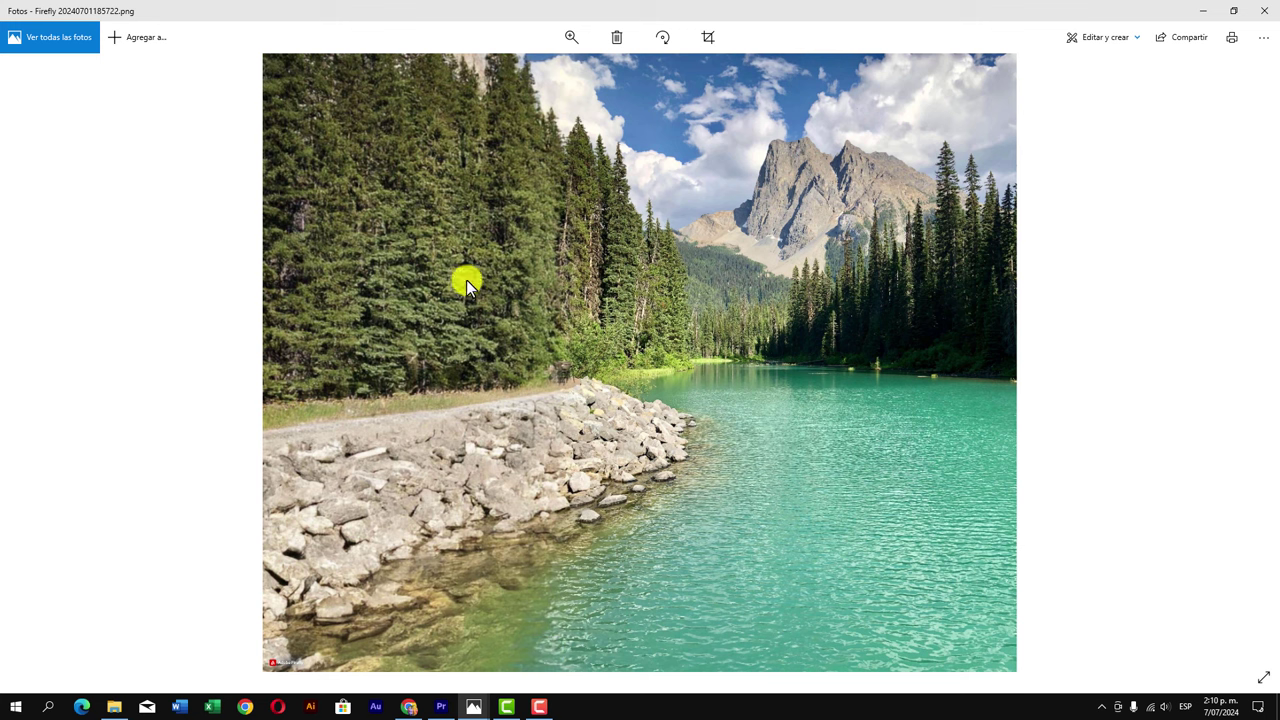
pyautogui.press('Right')
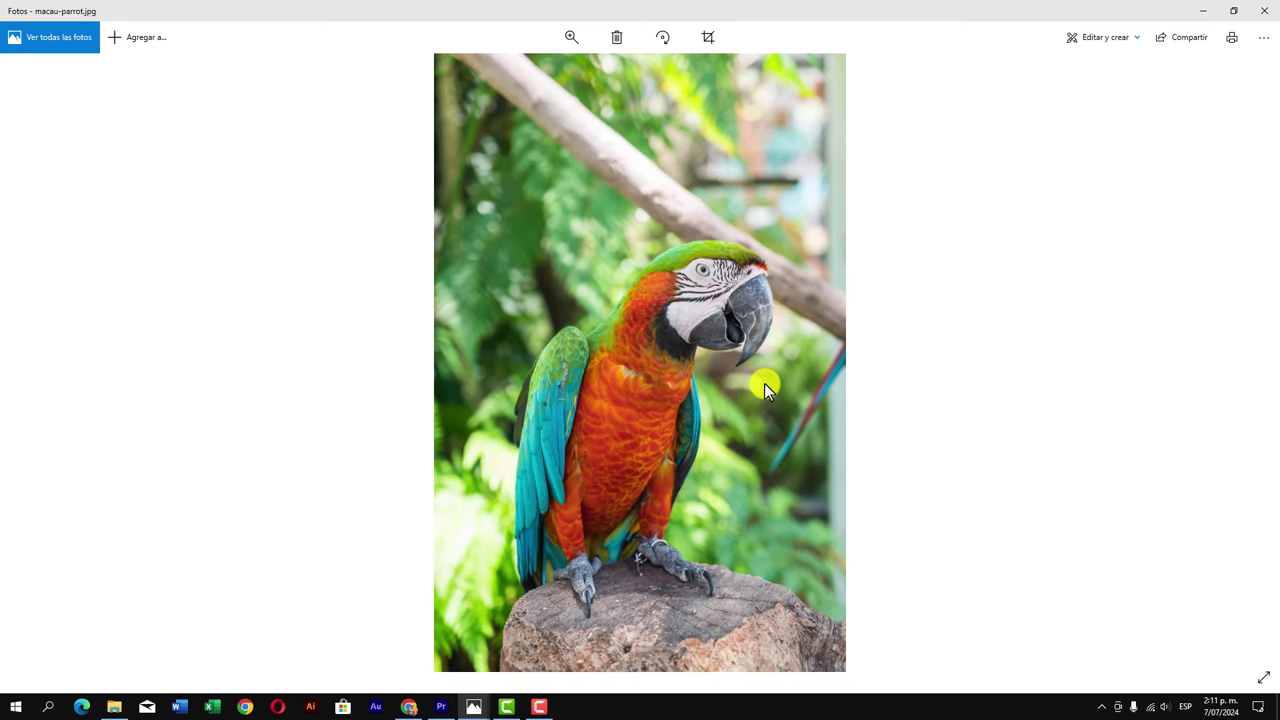
pyautogui.press('Right')
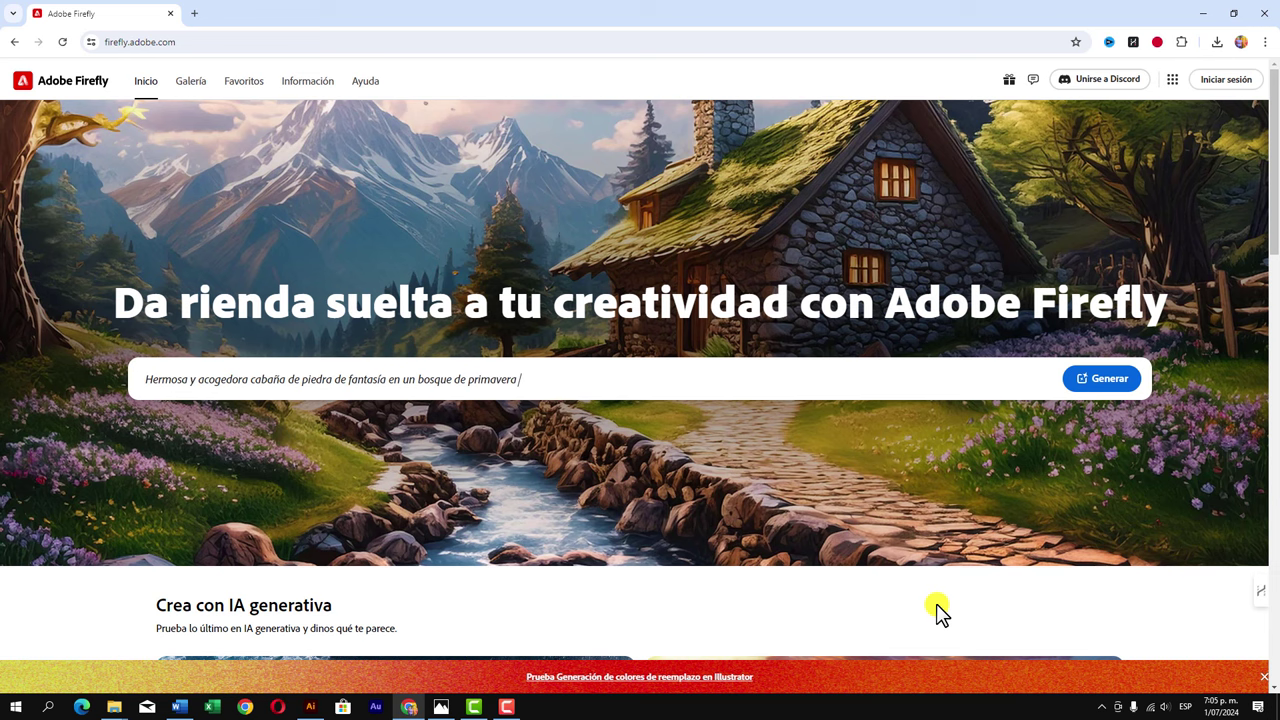
# - Sign in to Firefly through Continuar con Google, choosing the Google account
pyautogui.click(1222, 84)
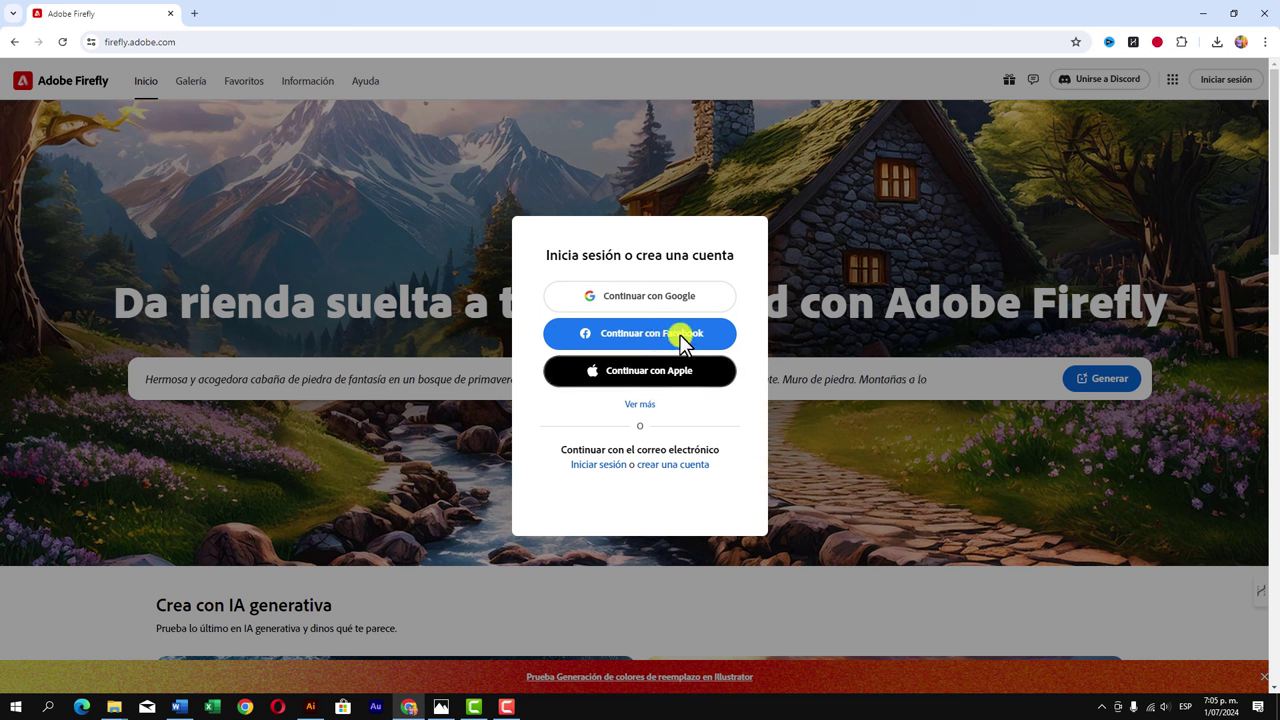
pyautogui.click(678, 297)
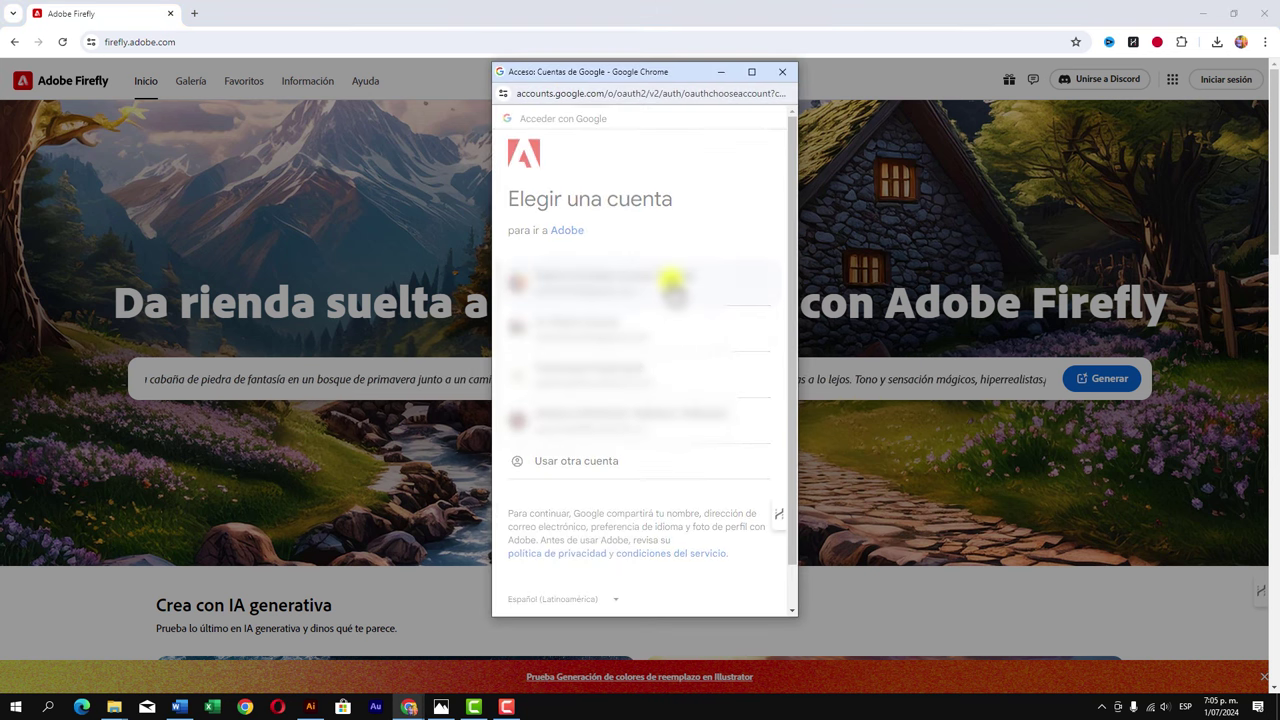
pyautogui.click(672, 283)
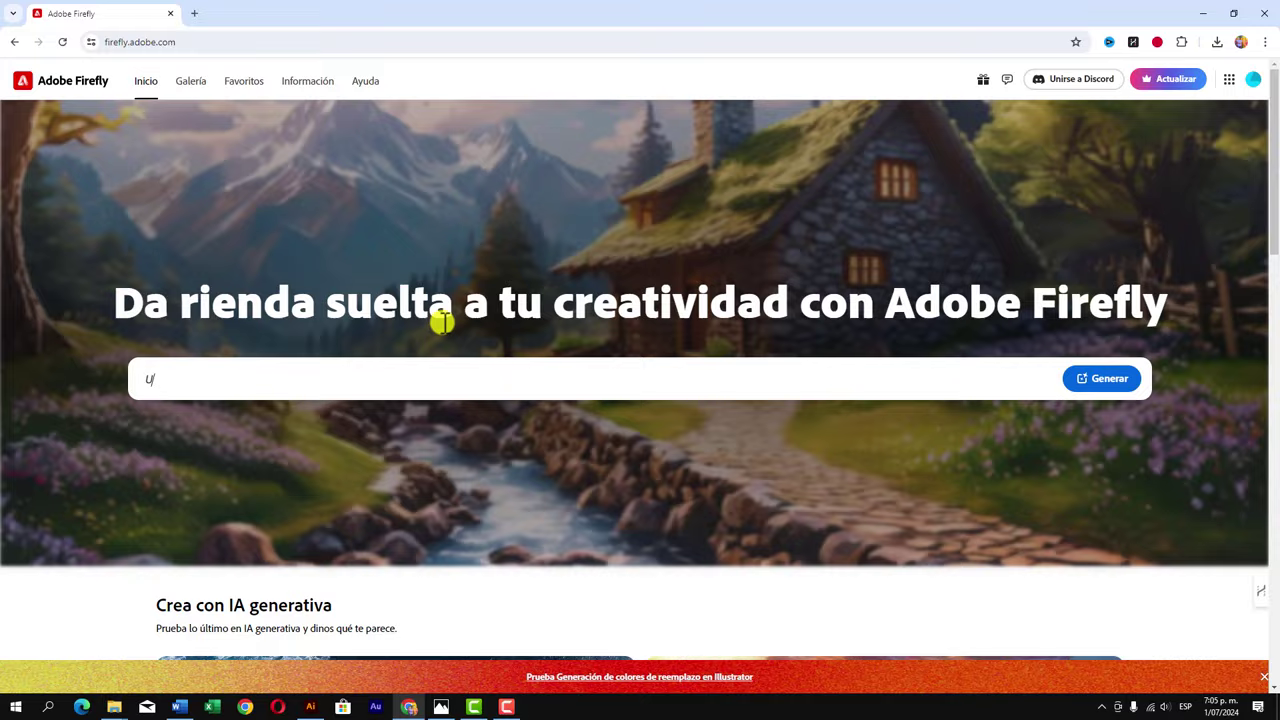
# - Scroll down the Firefly home page to the Crea con IA generativa cards
pyautogui.scroll(-3, 620, 274)
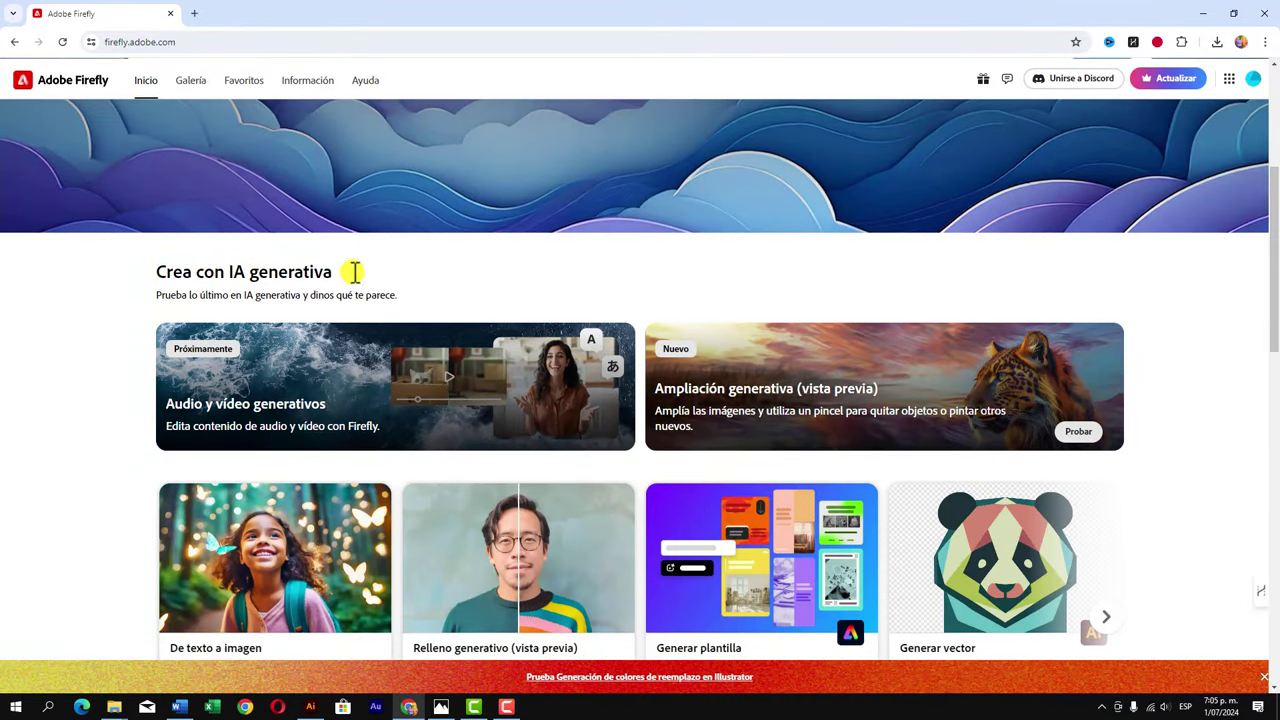
pyautogui.scroll(-2, 400, 300)
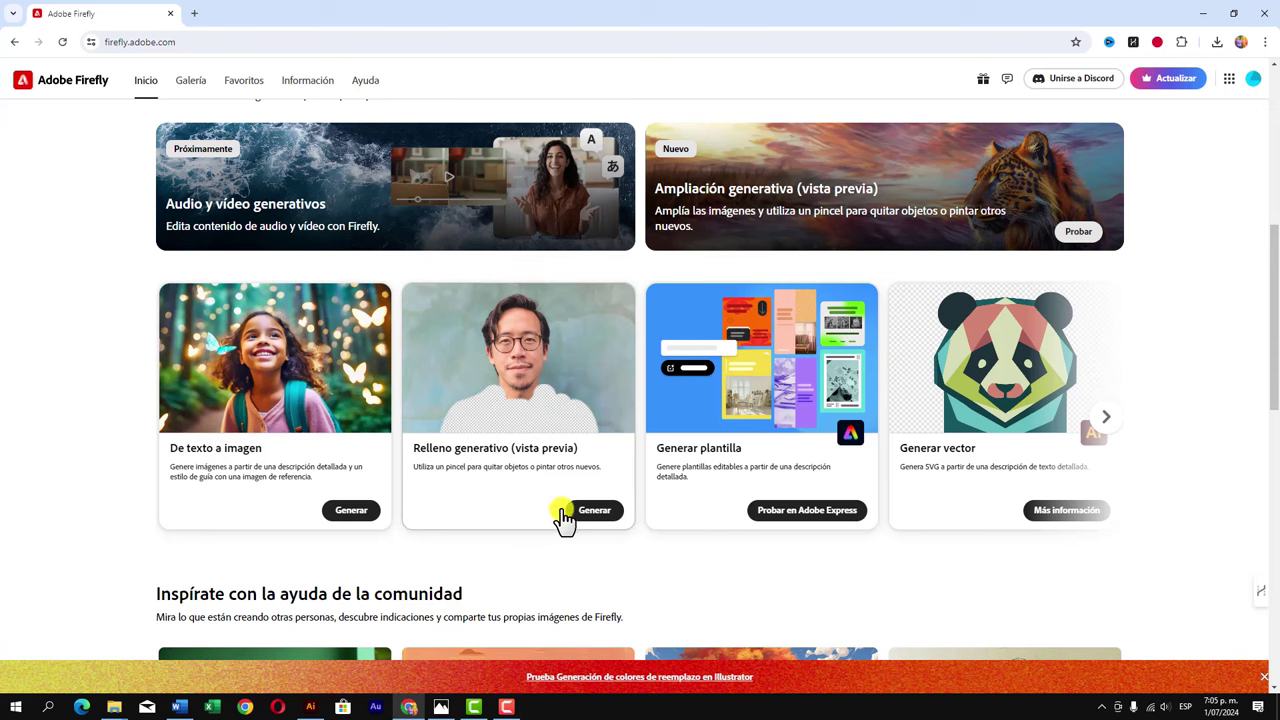
pyautogui.scroll(-1, 603, 521)
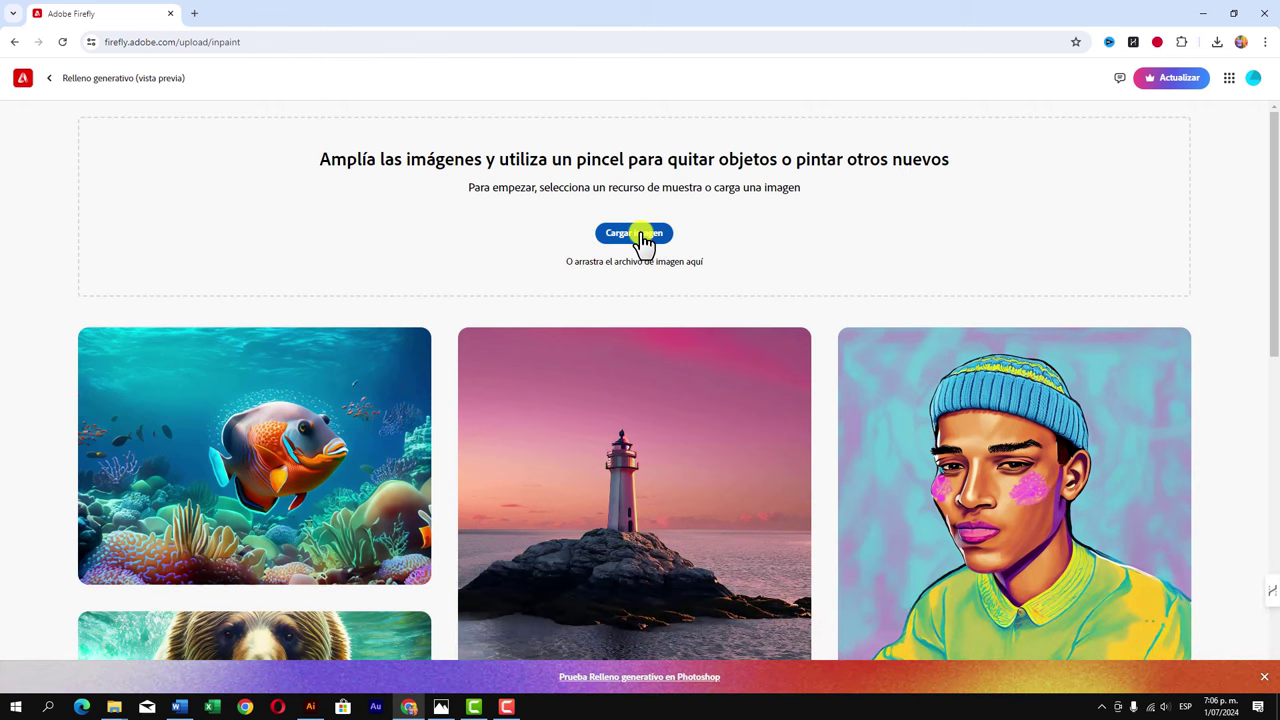
# - Upload macau-parrot.jpg from the Descargas folder into Relleno generativo
pyautogui.click(643, 234)
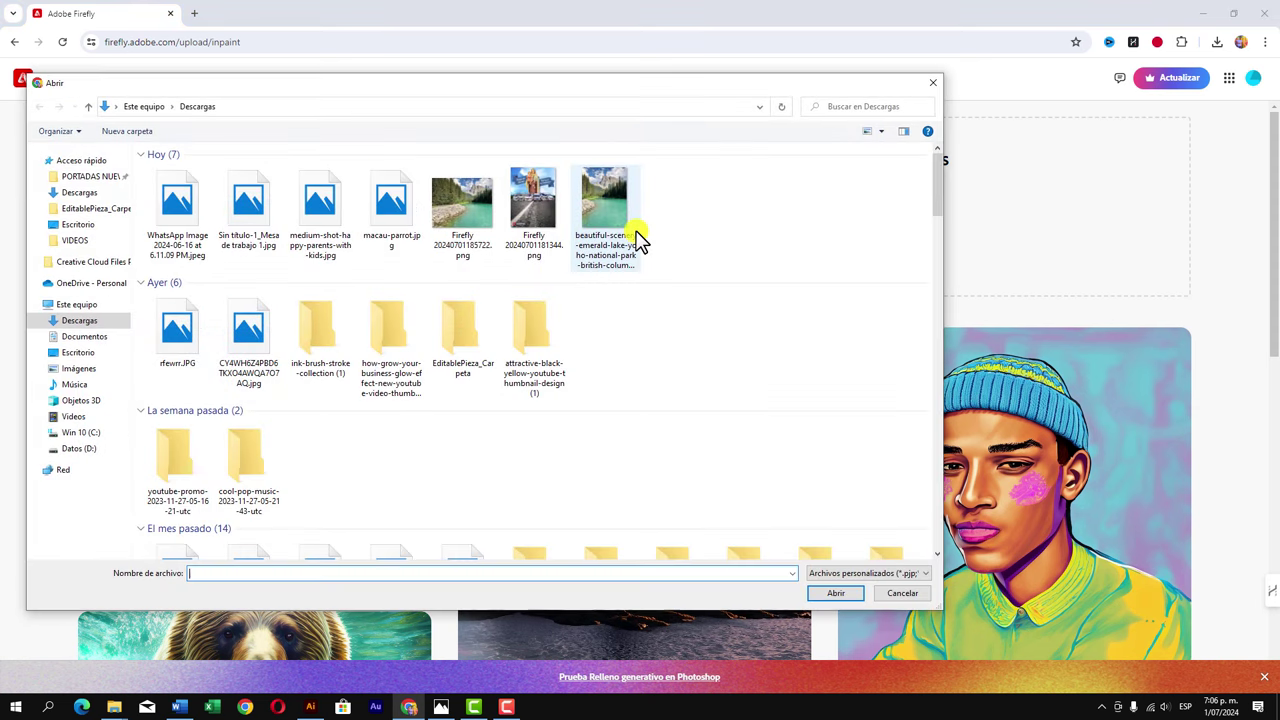
pyautogui.click(398, 212)
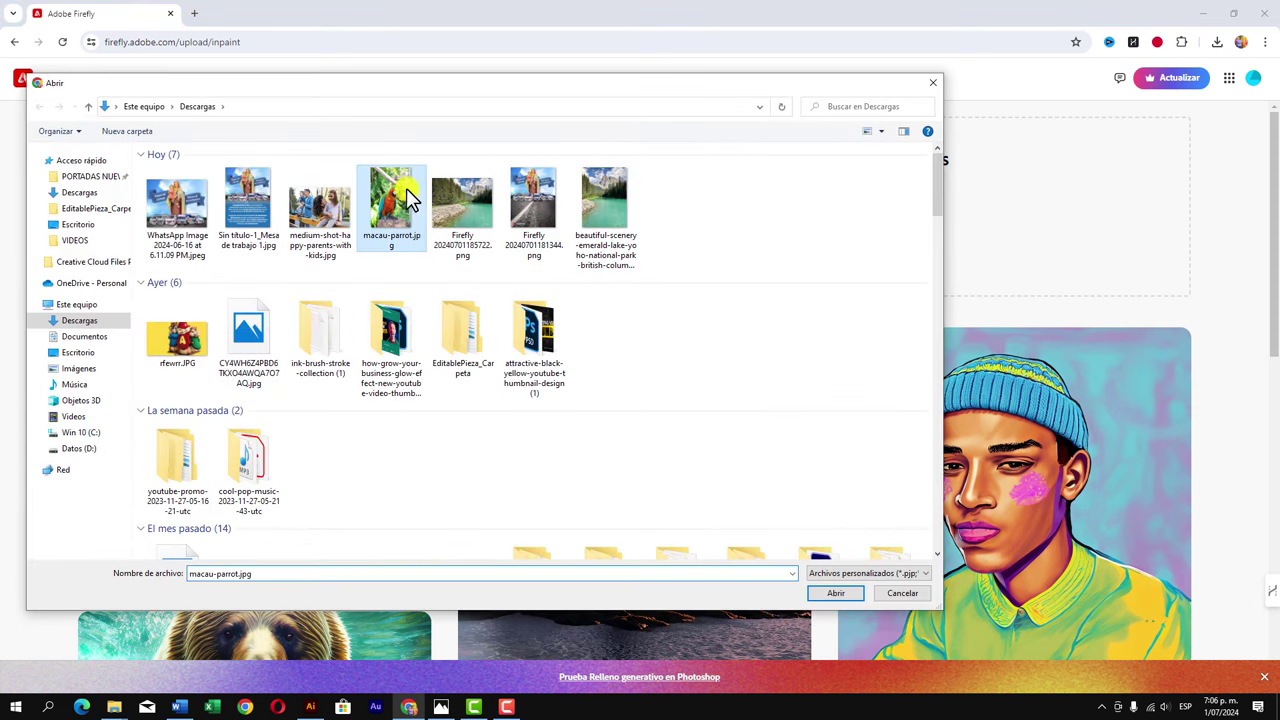
pyautogui.click(826, 595)
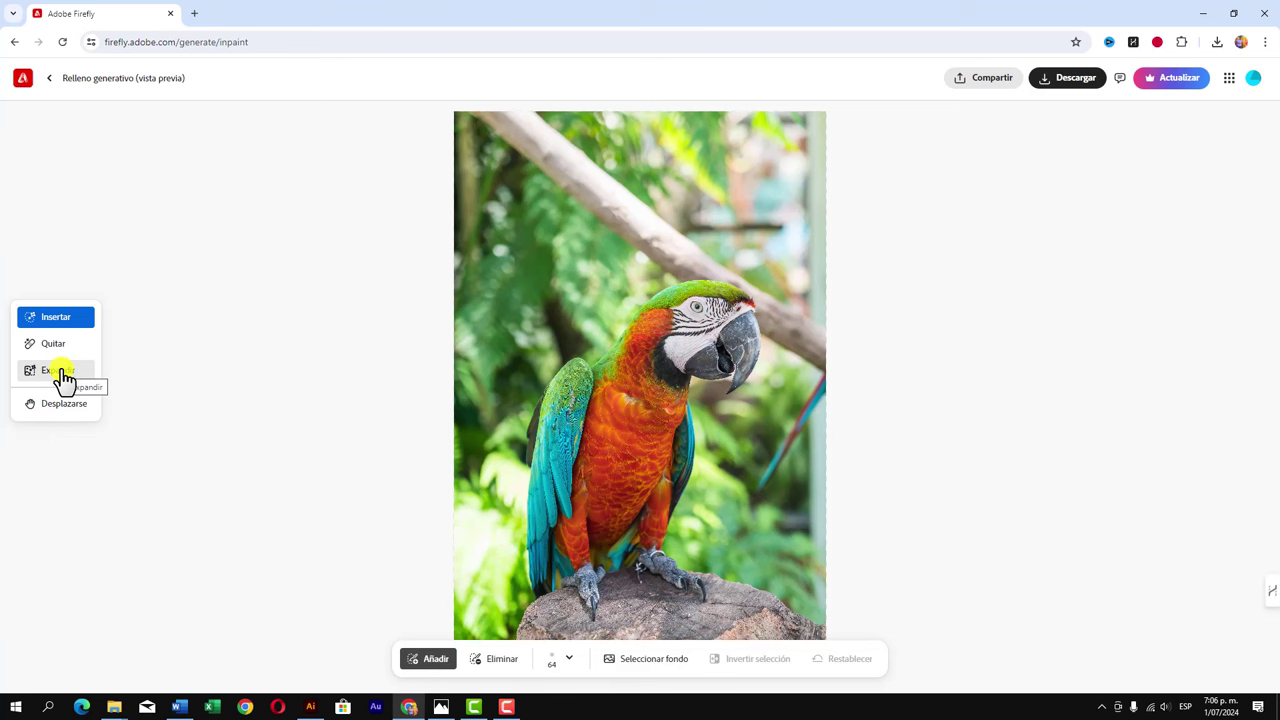
# - In Expandir mode, drag the frame handles to widen the canvas, mostly to the right
pyautogui.click(64, 378)
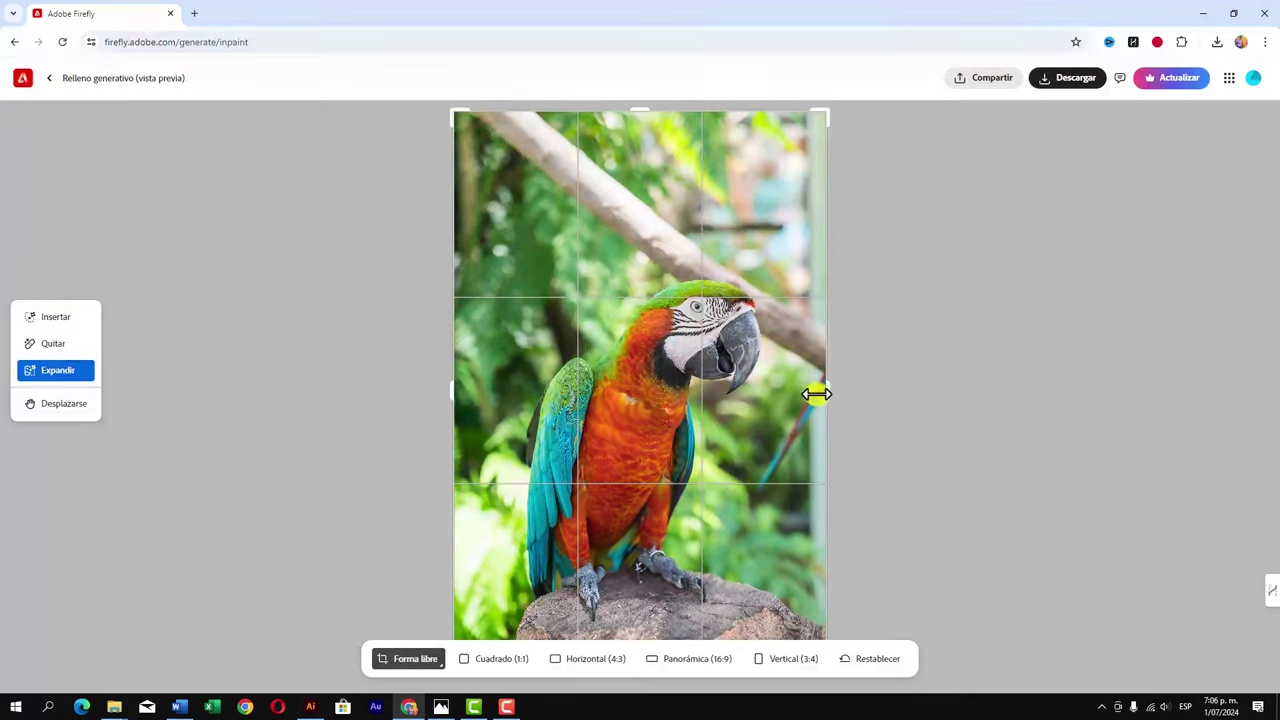
pyautogui.moveTo(820, 394); pyautogui.dragTo(951, 400)
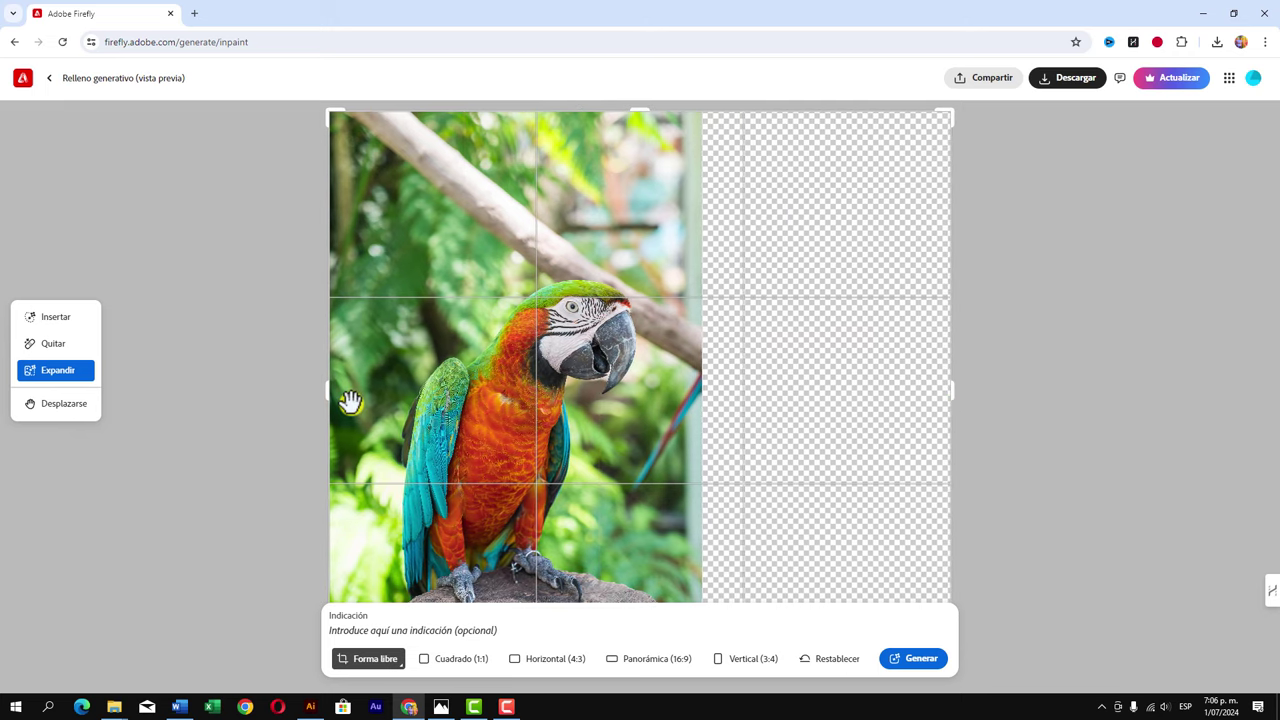
pyautogui.moveTo(323, 396); pyautogui.dragTo(290, 396)
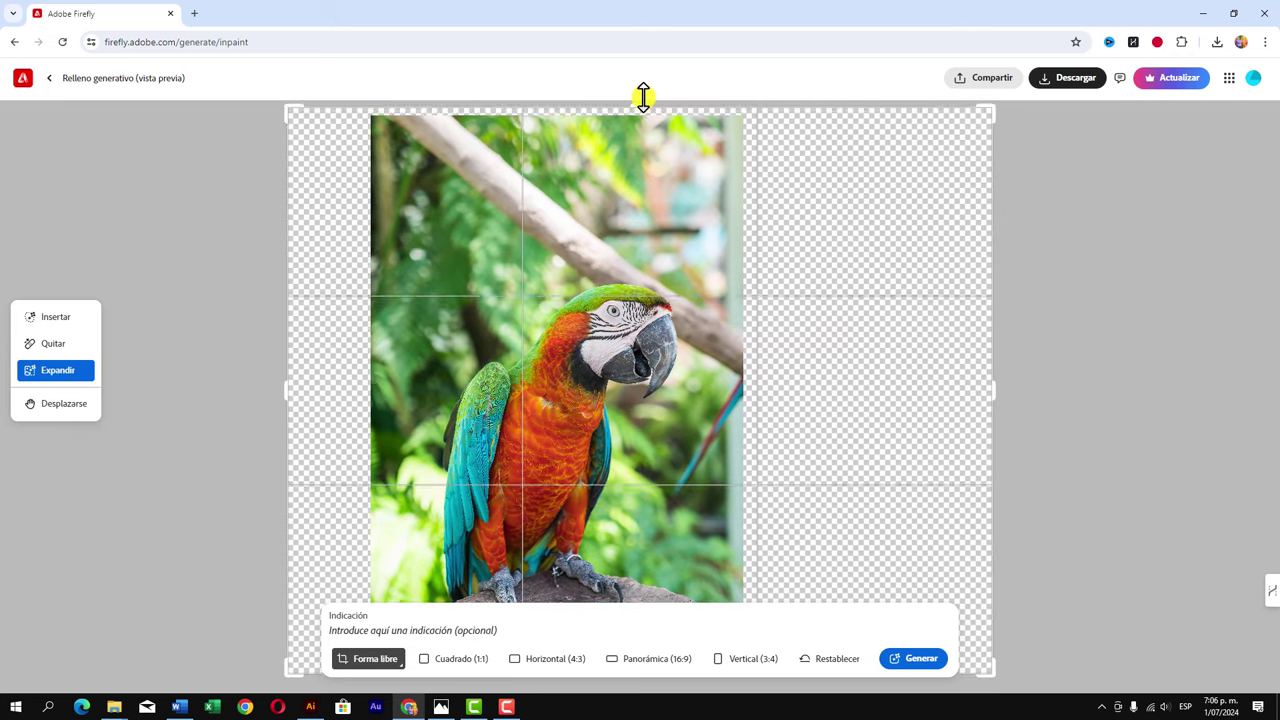
pyautogui.moveTo(643, 97); pyautogui.dragTo(654, 110)
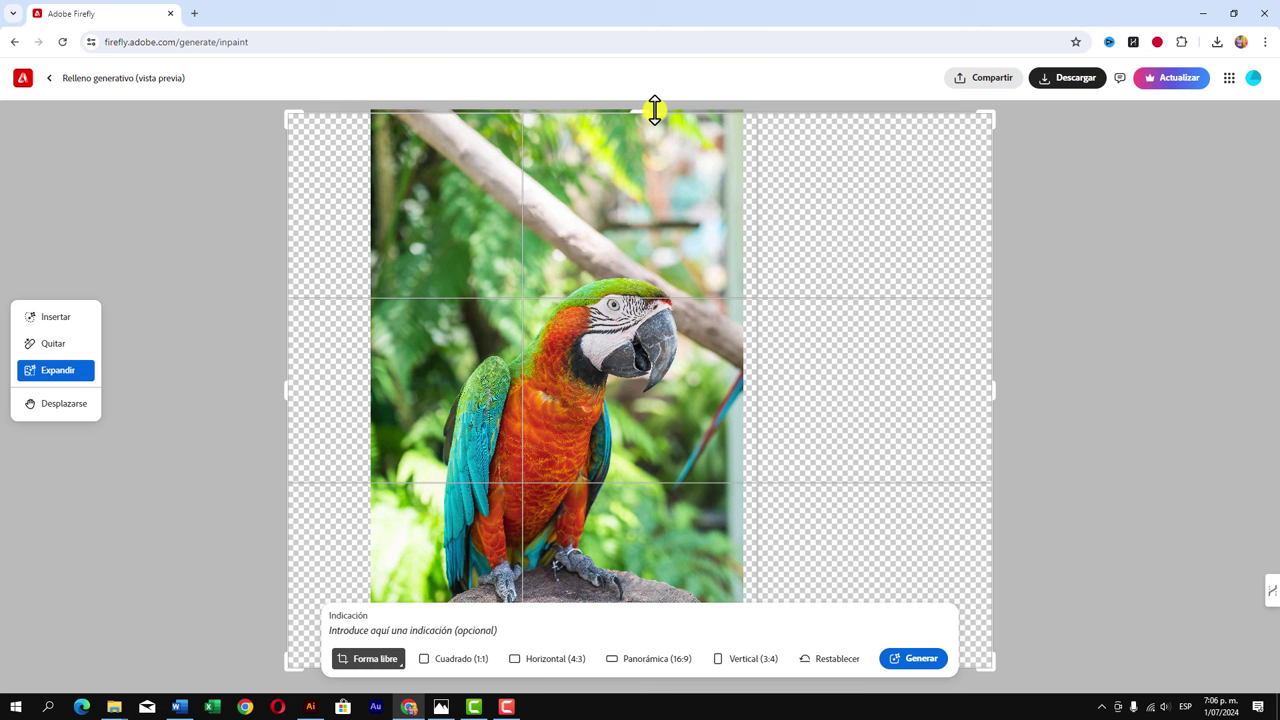
pyautogui.moveTo(289, 386); pyautogui.dragTo(329, 390)
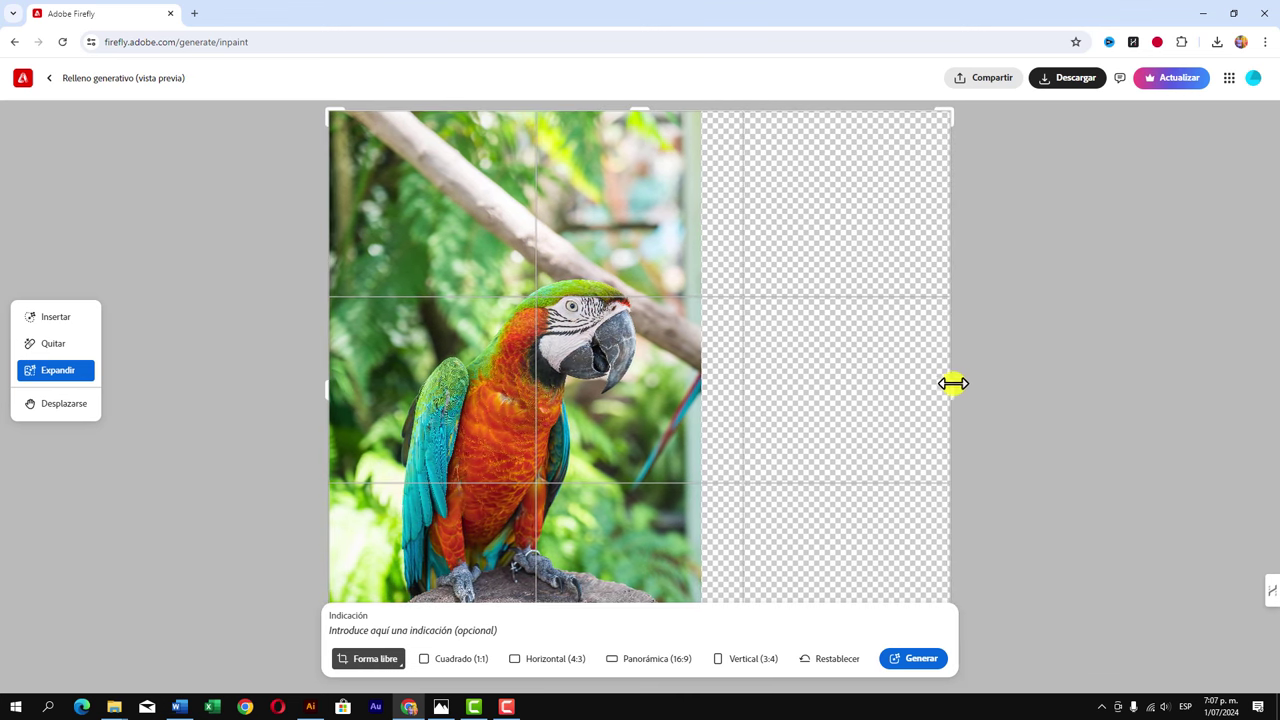
pyautogui.moveTo(953, 383); pyautogui.dragTo(971, 391)
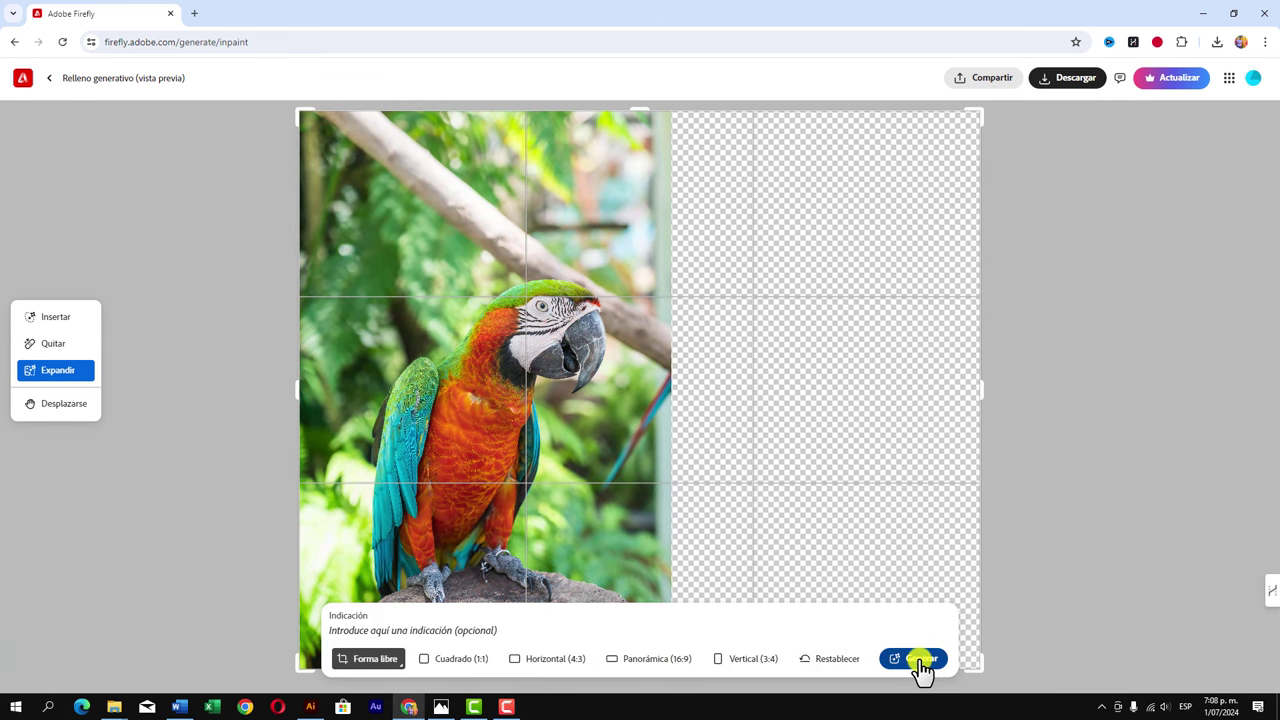
# - Generate the expansion with an empty prompt, adding a blue macaw on branches
pyautogui.click(920, 660)
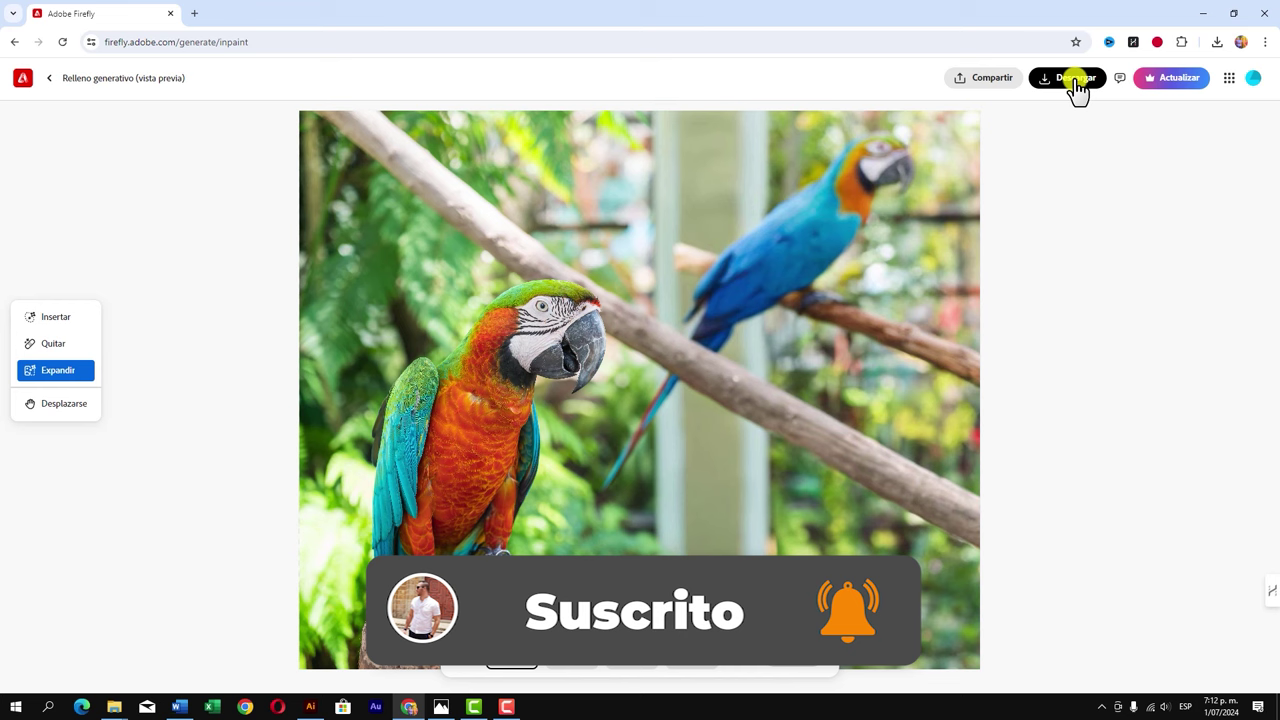
# - Download the expanded image as Firefly 20240701191230.png and open it in Photos
pyautogui.click(1075, 88)
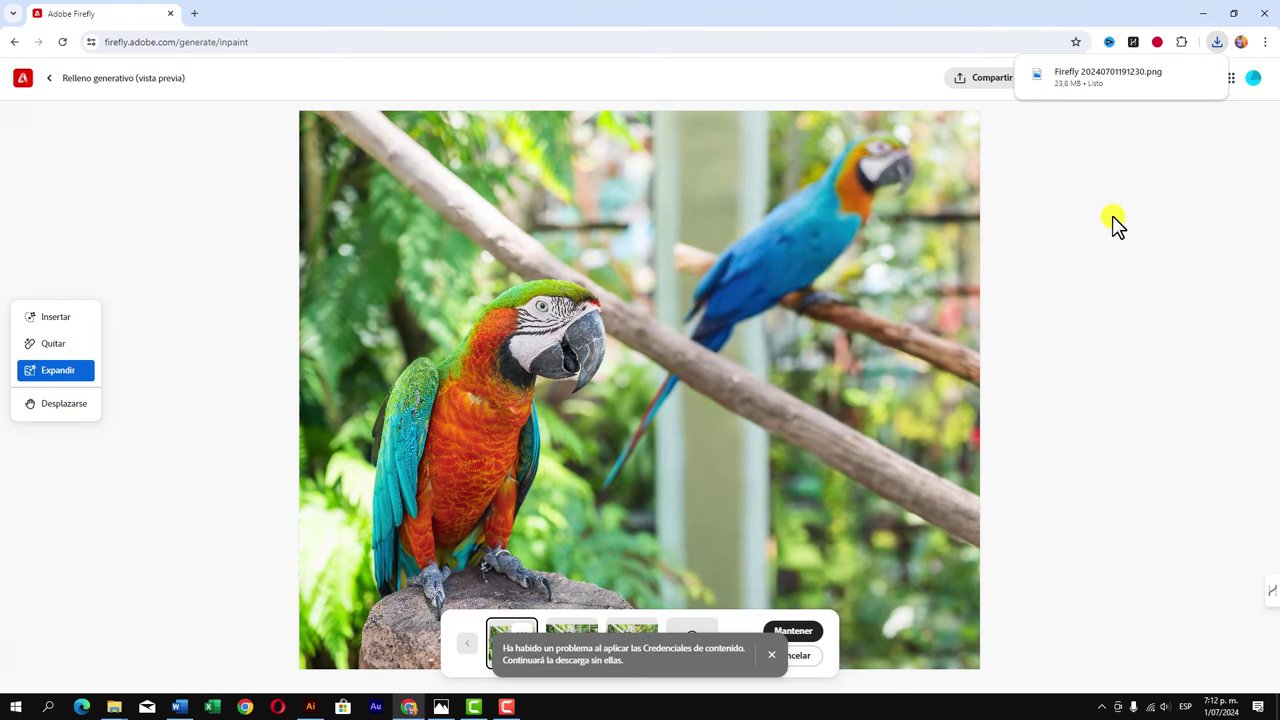
pyautogui.click(1108, 86)
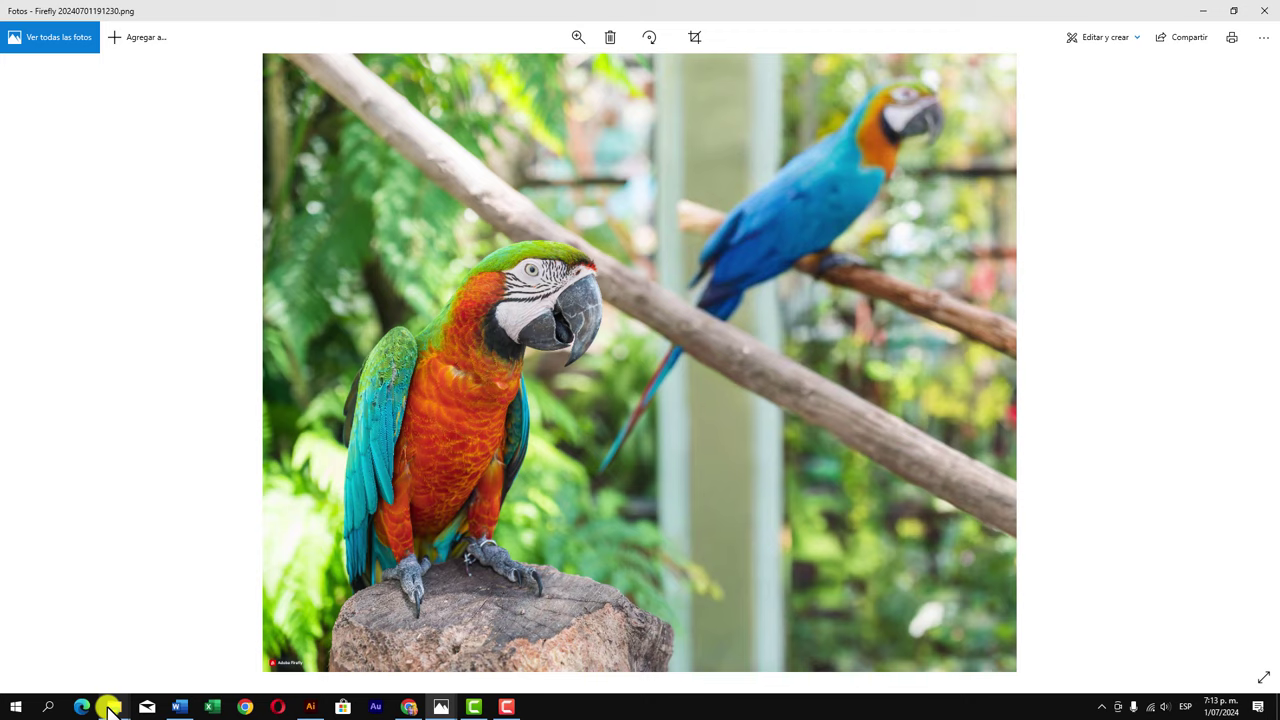
# - Open macau-parrot.jpg from Descargas in Photos and maximize the viewer
pyautogui.moveTo(114, 707)
pyautogui.click(190, 660)
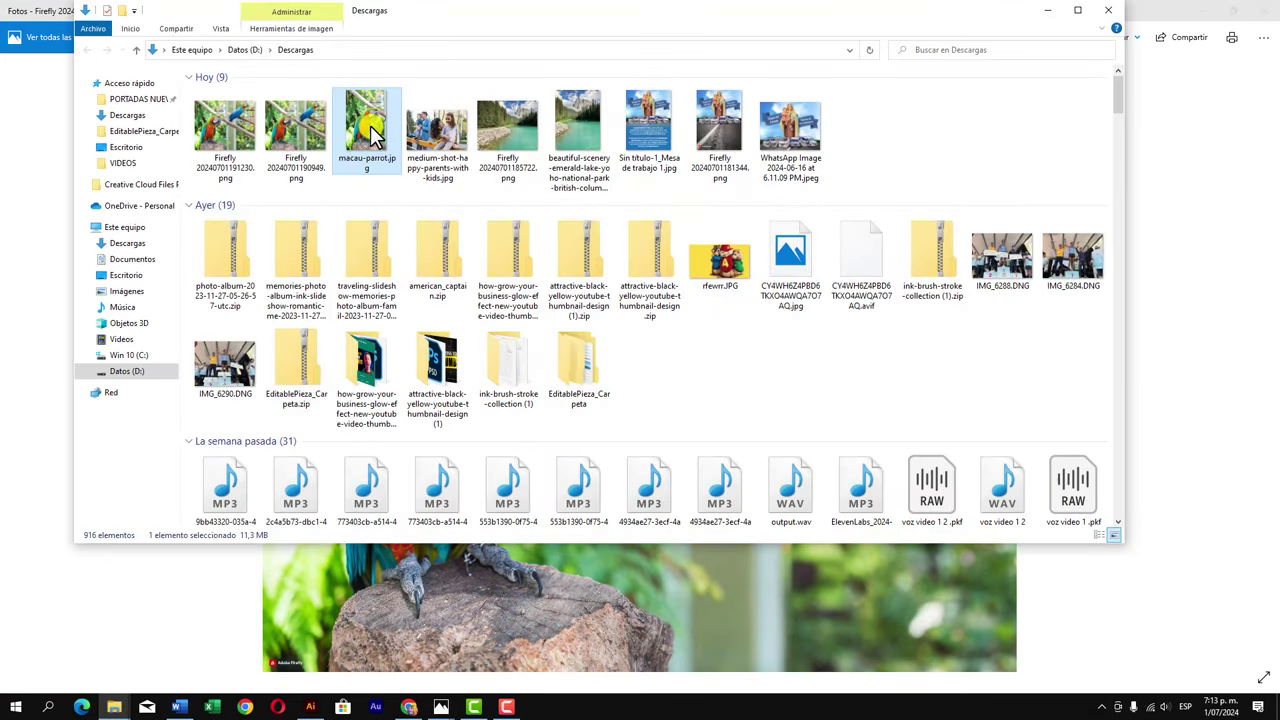
pyautogui.doubleClick(373, 130)
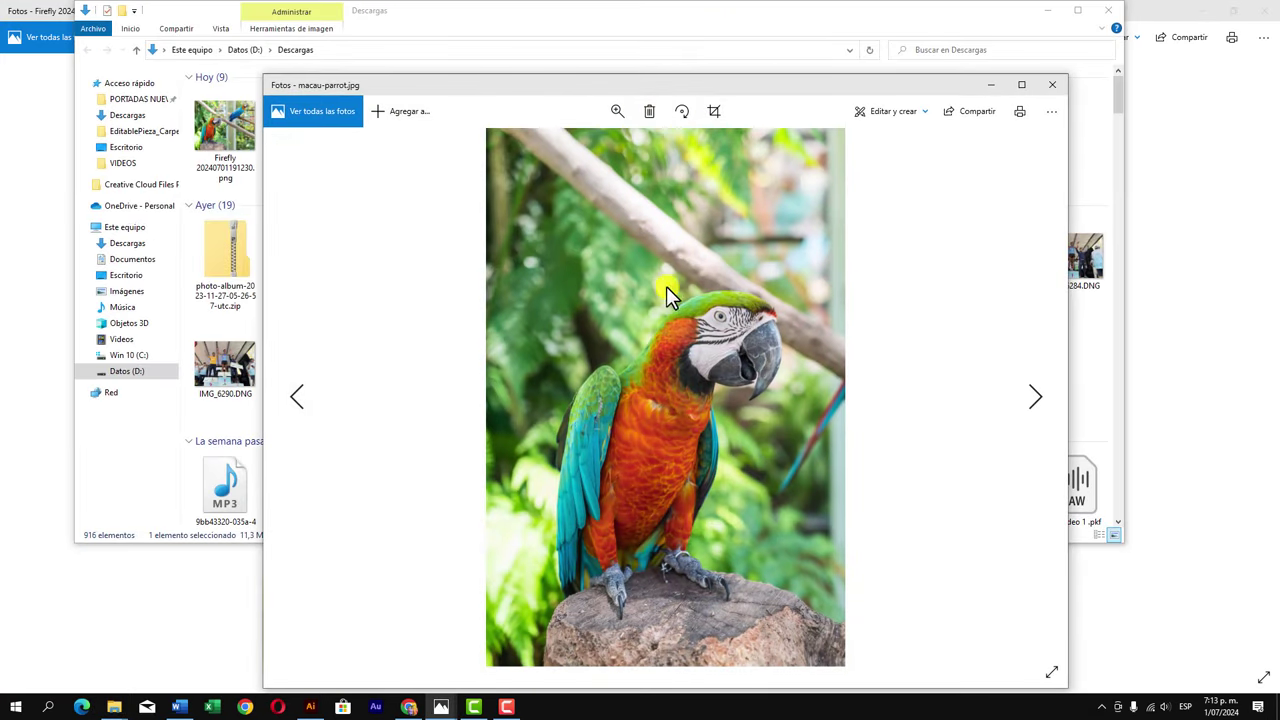
pyautogui.click(1022, 85)
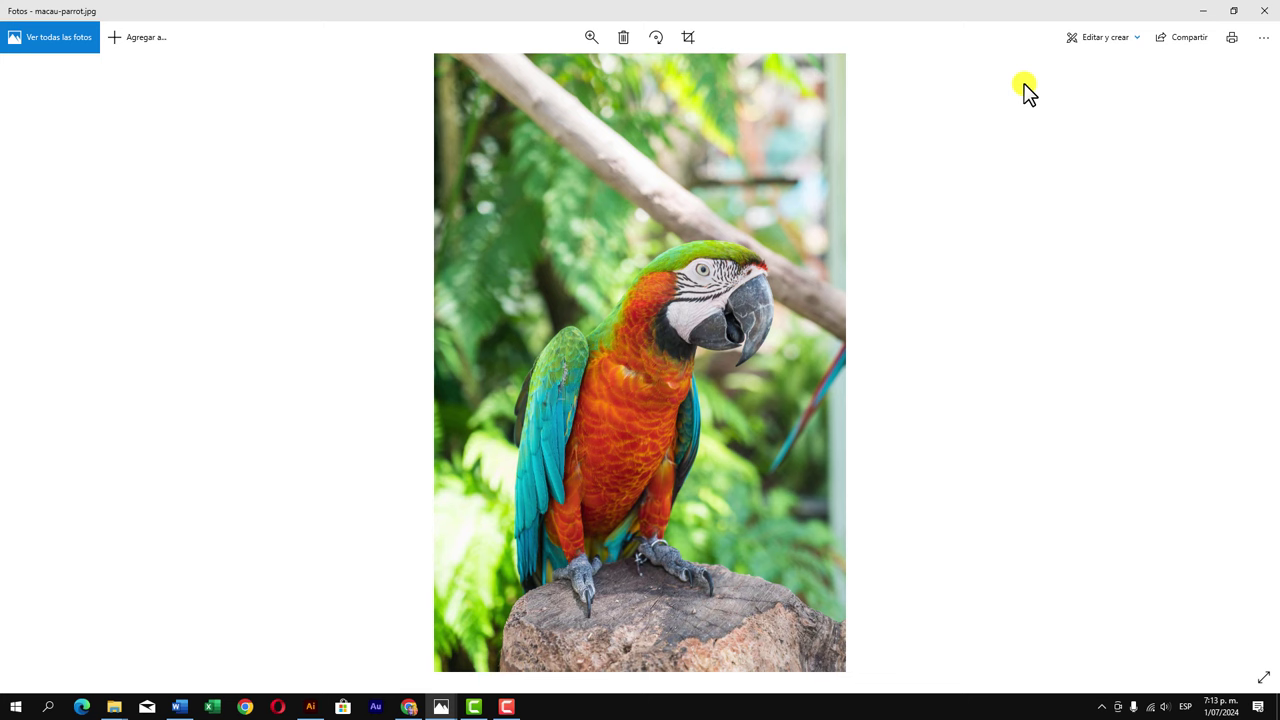
# - Flip between the original and Firefly-expanded macaw images, then return to the Firefly editor
pyautogui.press('Right')
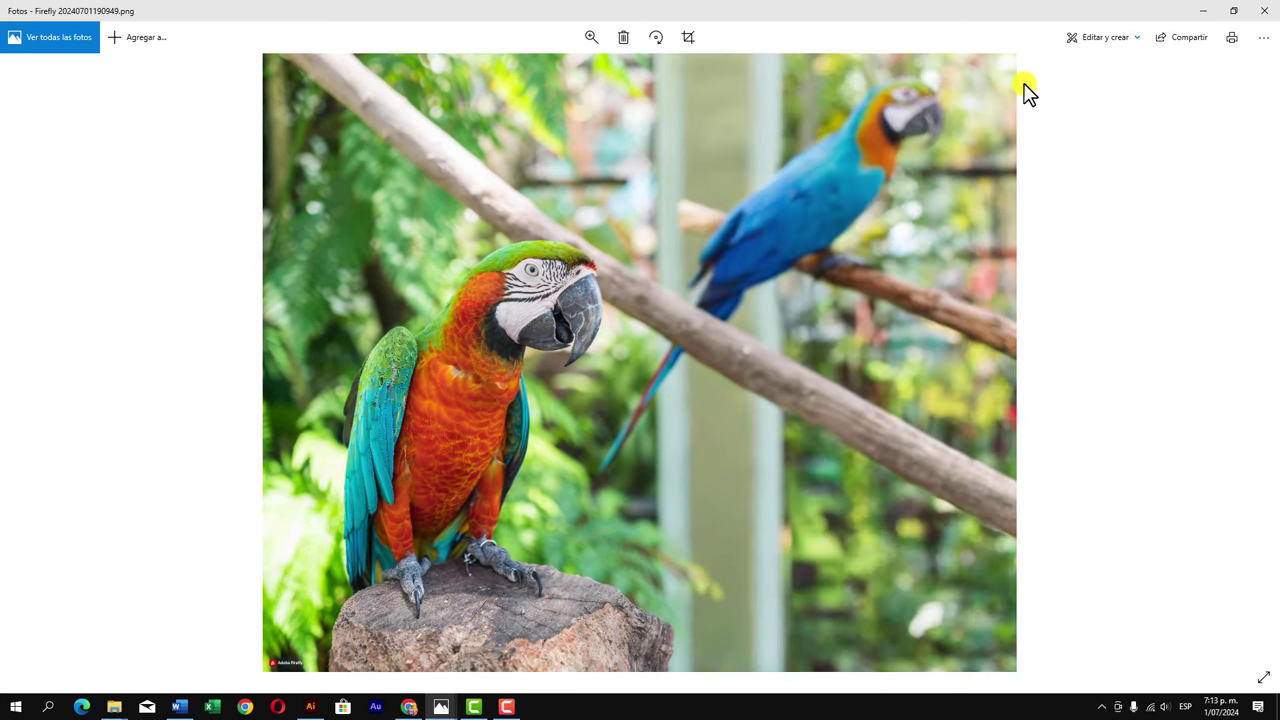
pyautogui.press('Left')
pyautogui.press('Right')
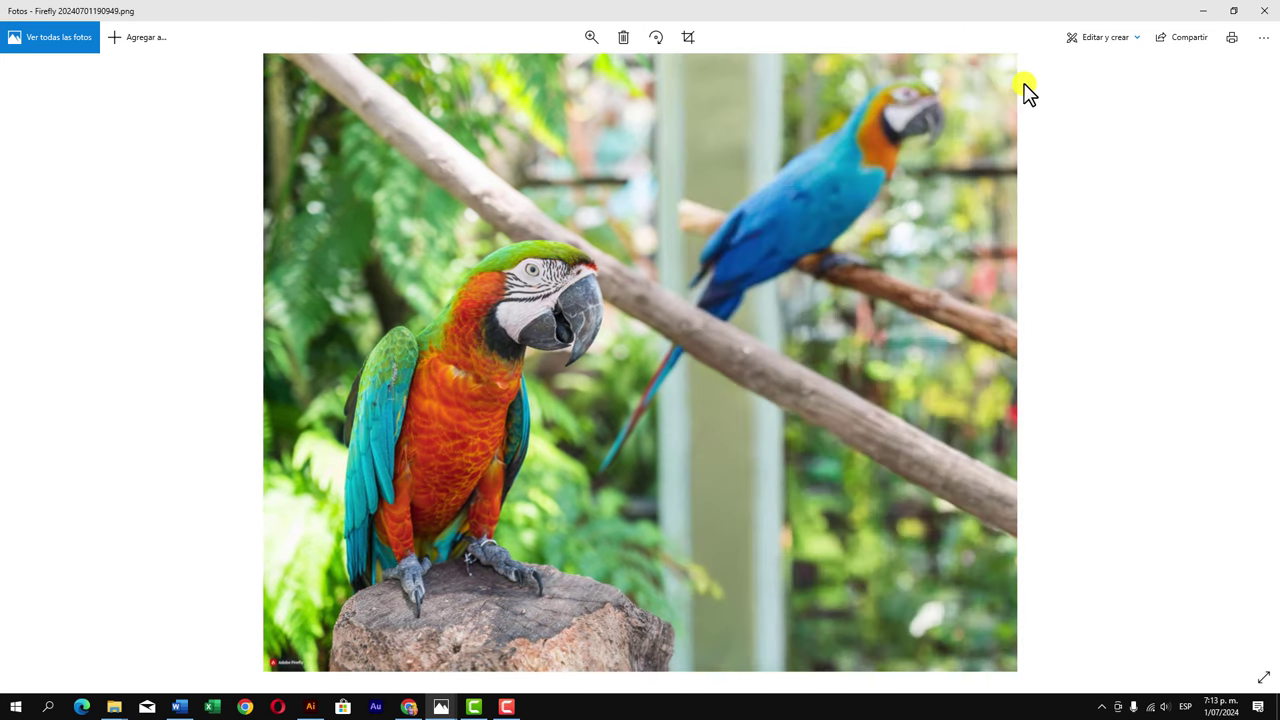
pyautogui.press('Left')
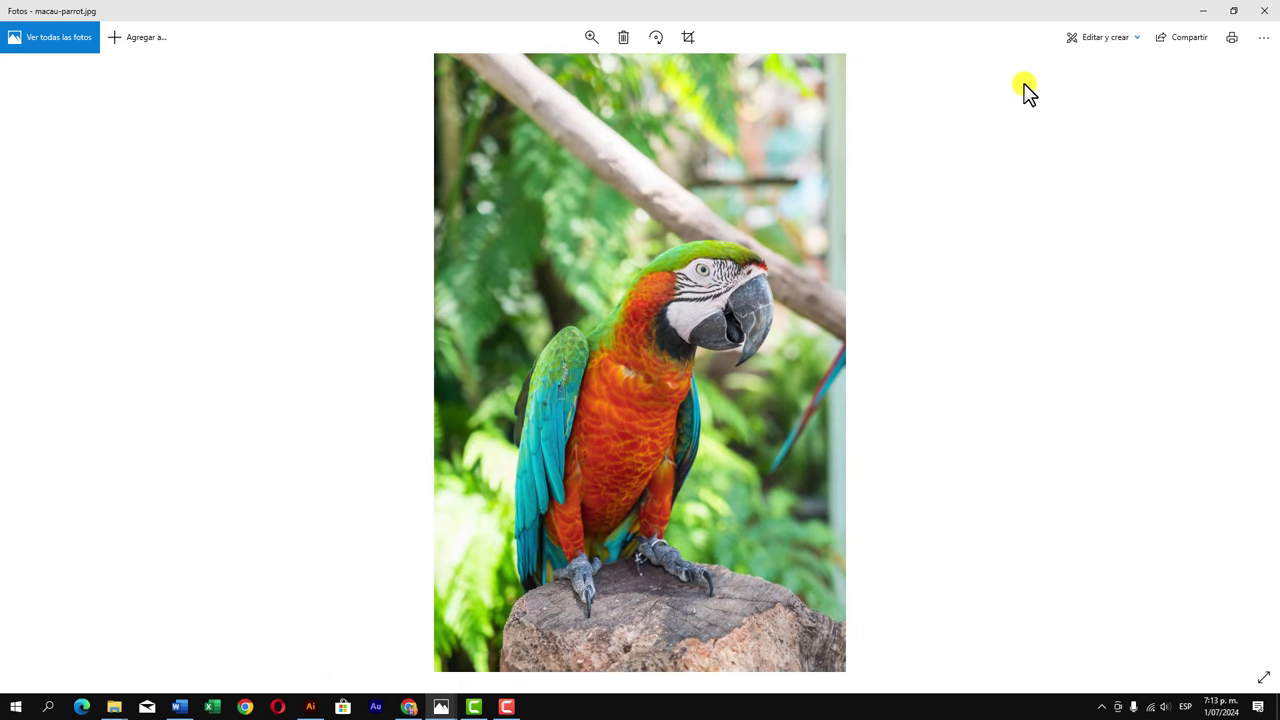
pyautogui.press('Right')
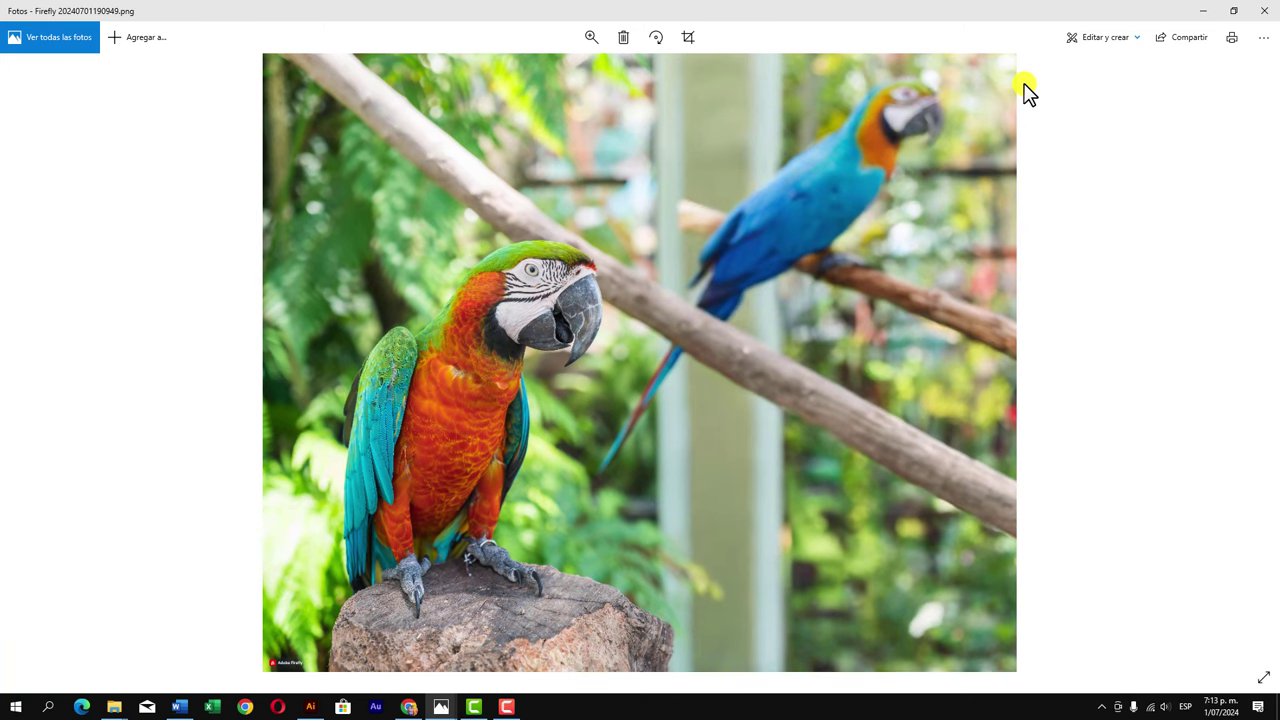
pyautogui.click(410, 707)
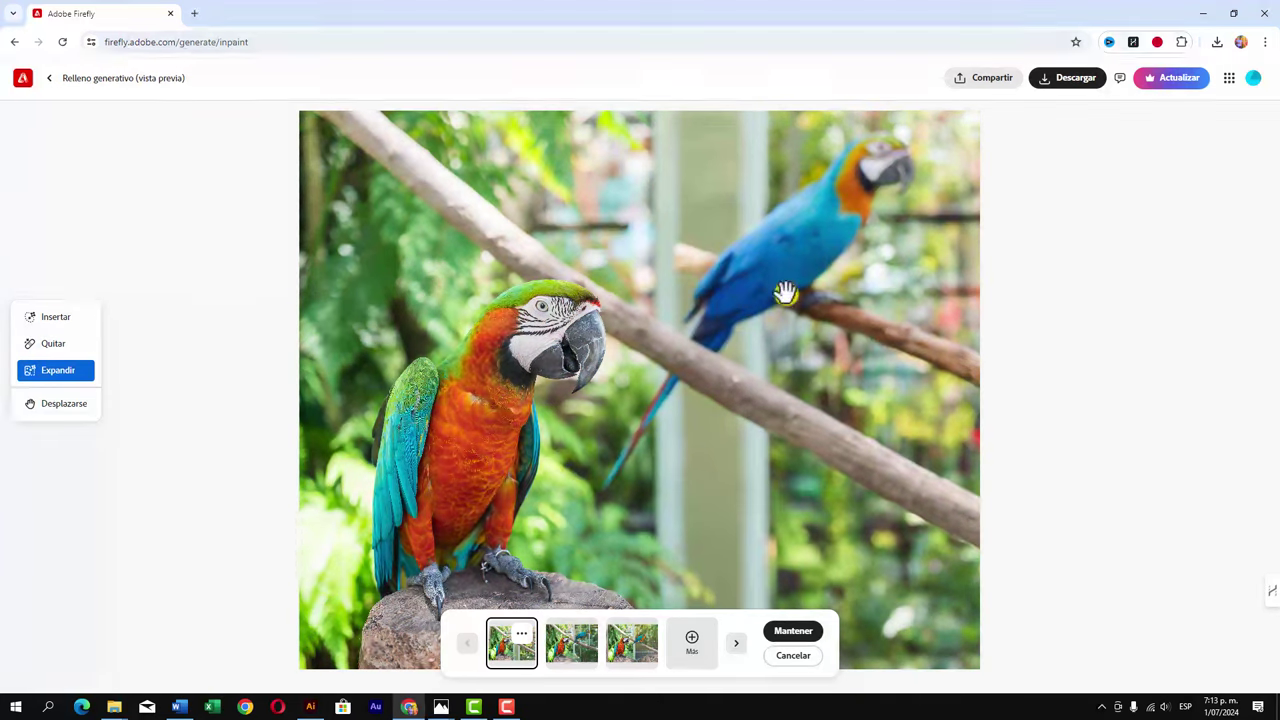
# - Discard the old expansion, widen further right, and generate with prompt 'cascada de rio y mariposas'
pyautogui.click(797, 662)
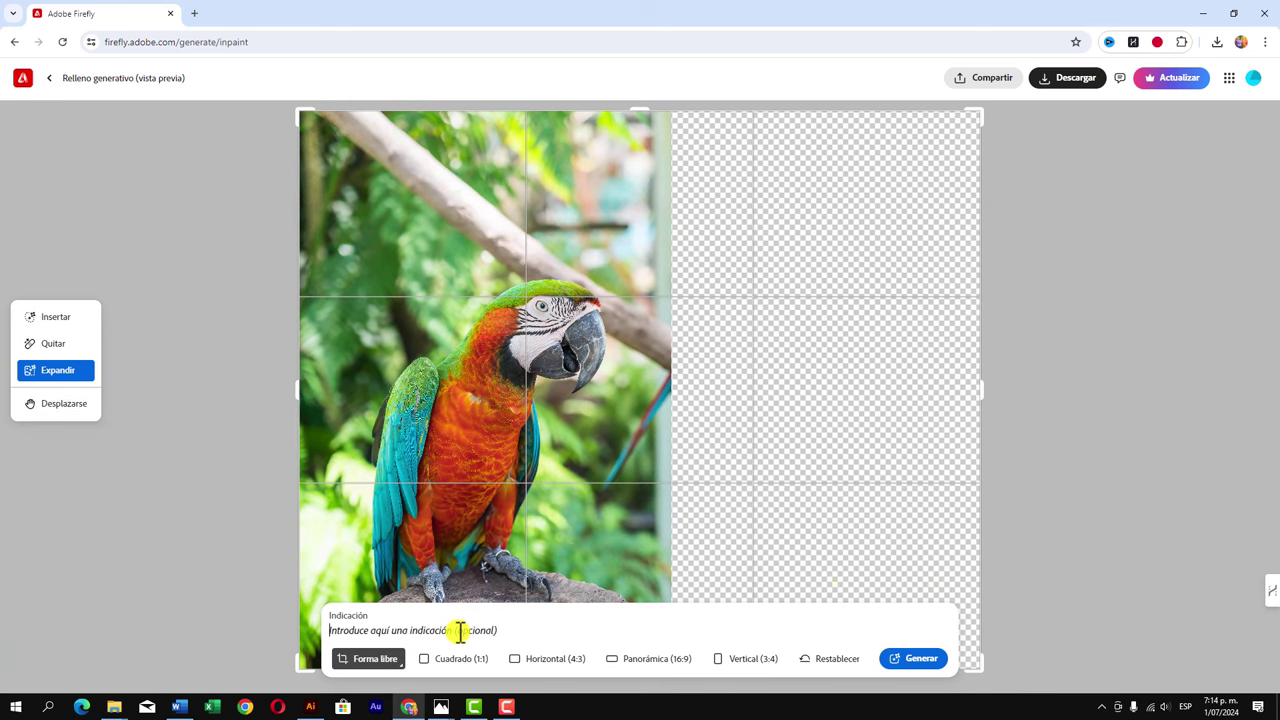
pyautogui.write('cascada de rio y mariposas')
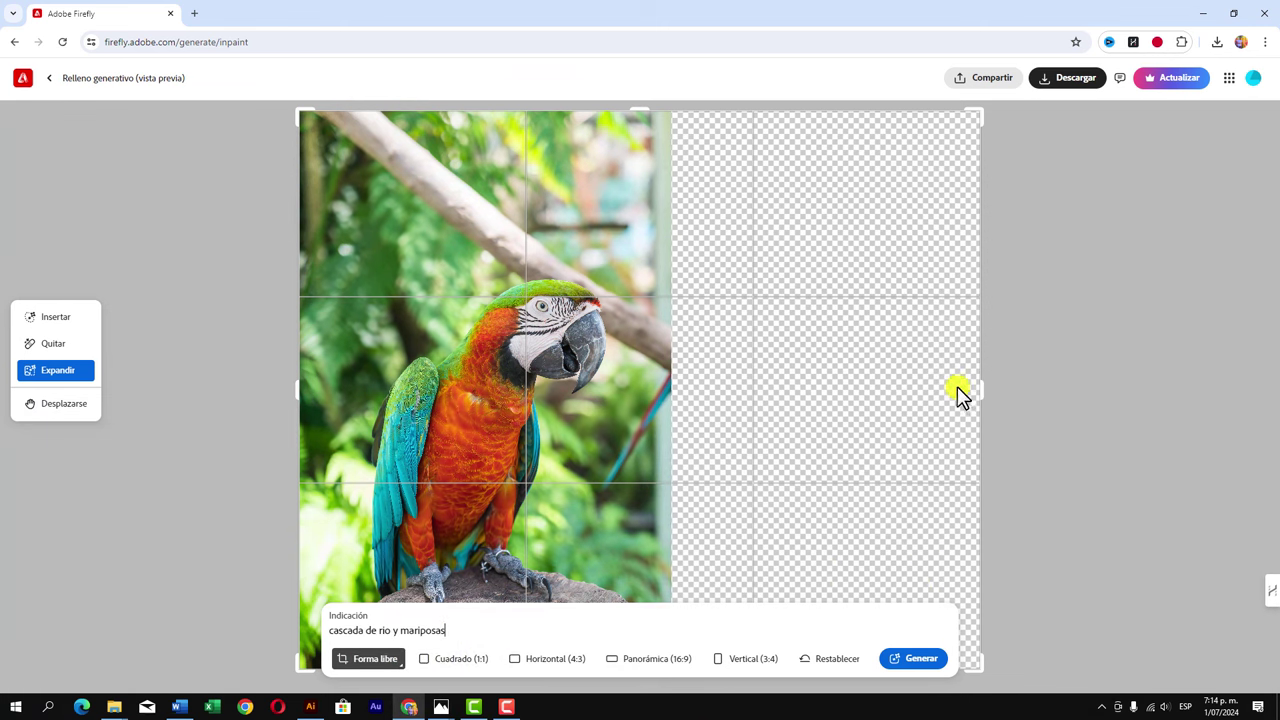
pyautogui.moveTo(980, 390); pyautogui.dragTo(1046, 390)
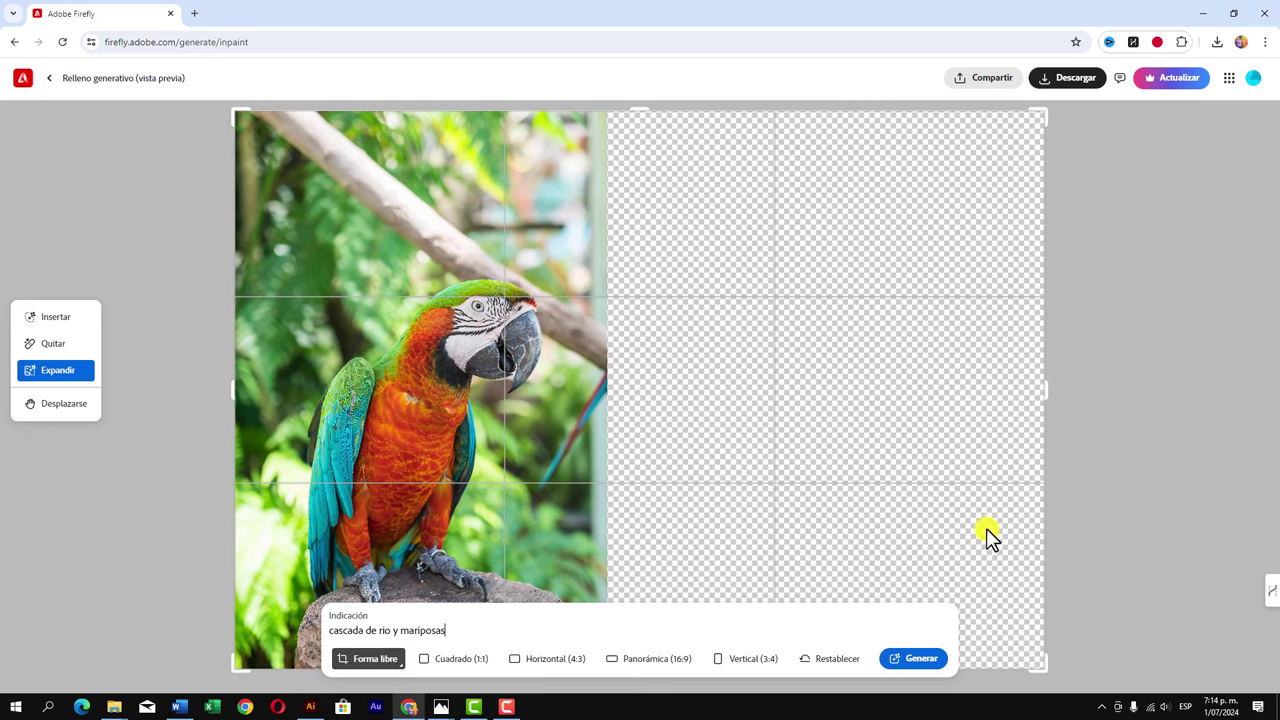
pyautogui.click(915, 662)
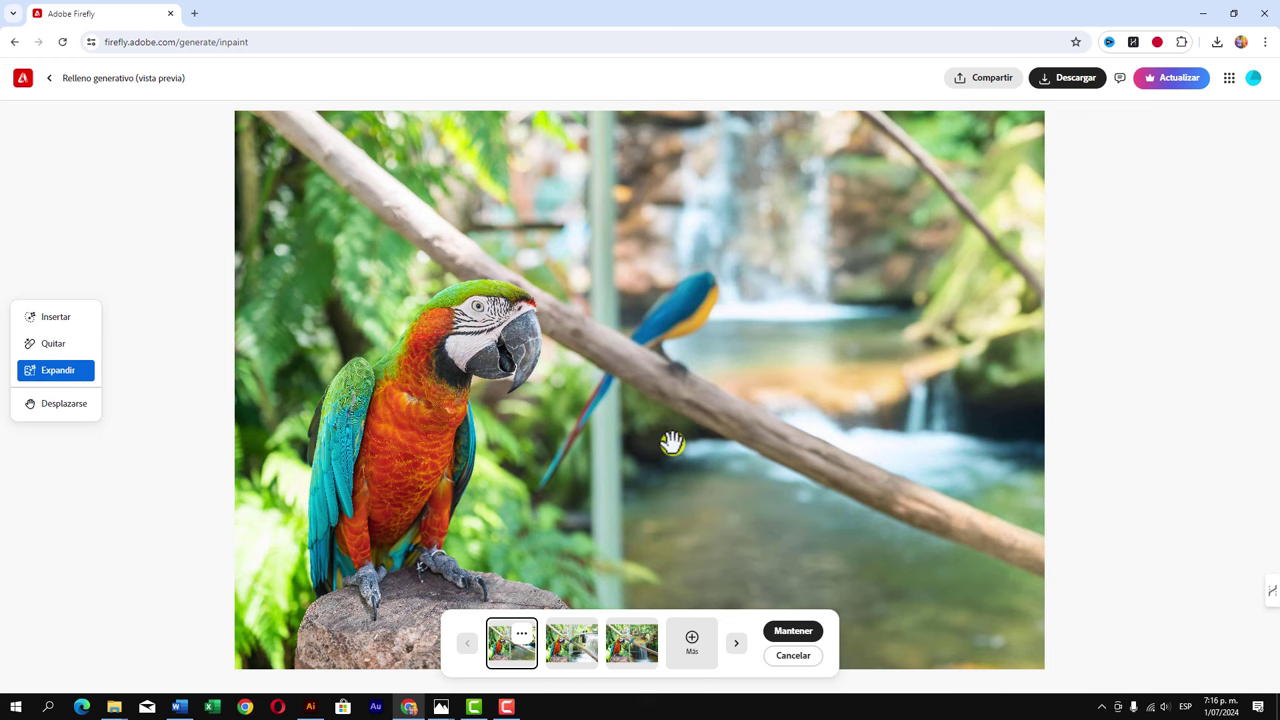
# - Preview the three waterfall variations, ending on the blue parrot one
pyautogui.click(571, 655)
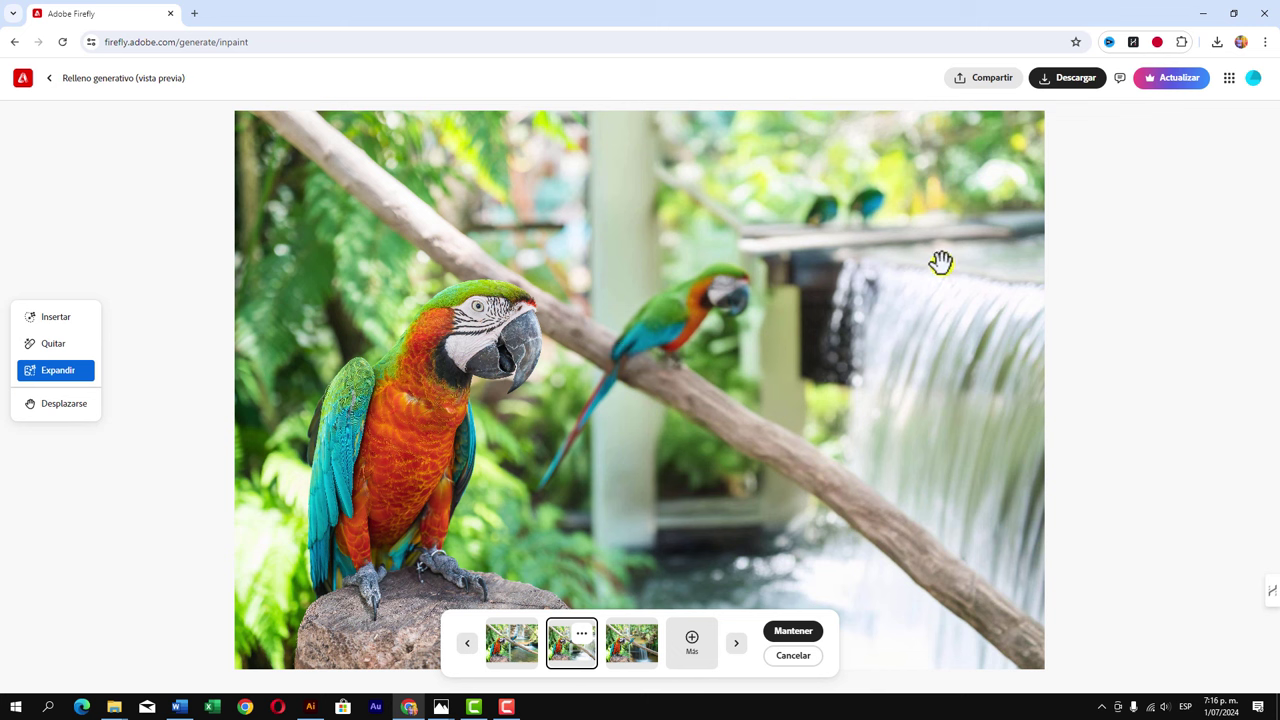
pyautogui.click(523, 654)
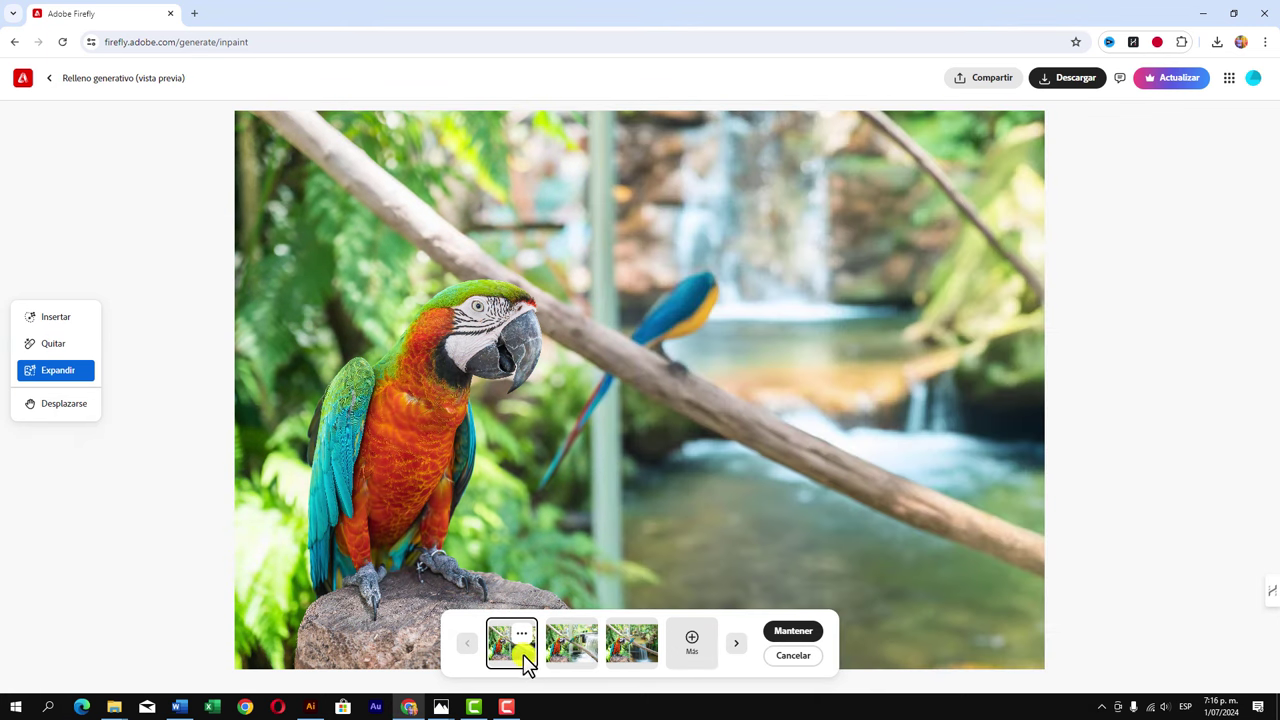
pyautogui.click(624, 655)
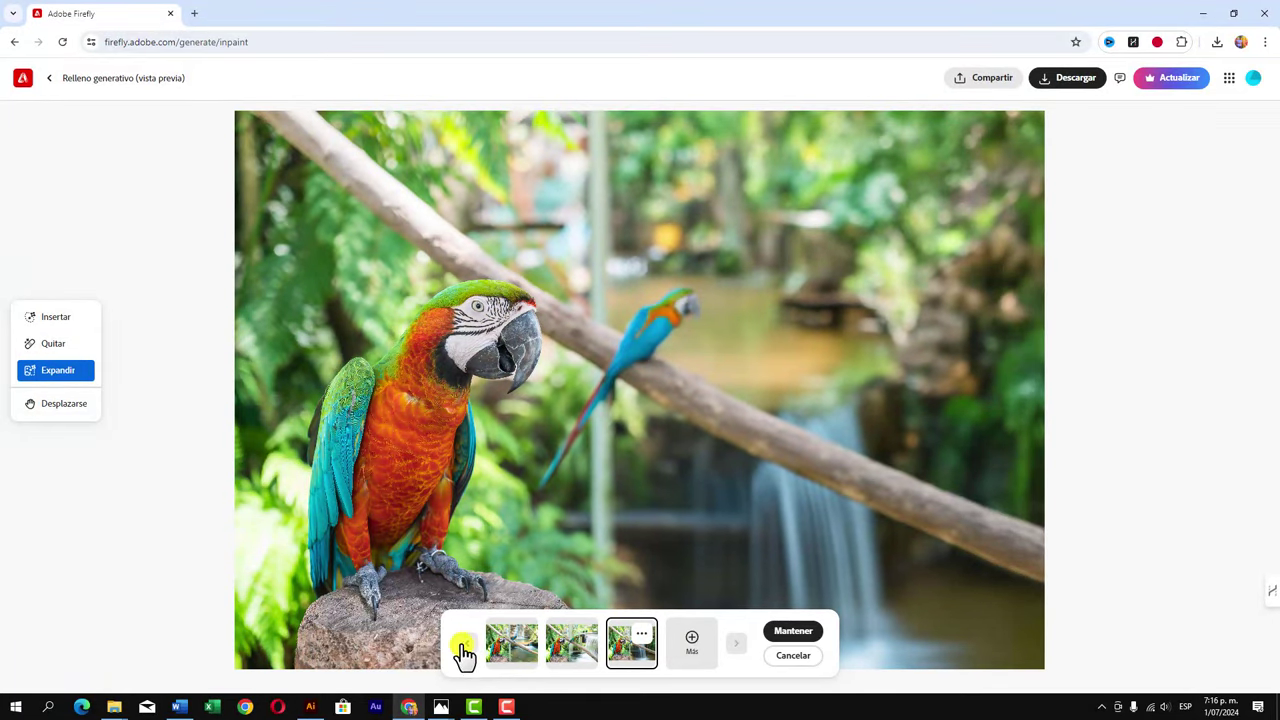
pyautogui.click(505, 660)
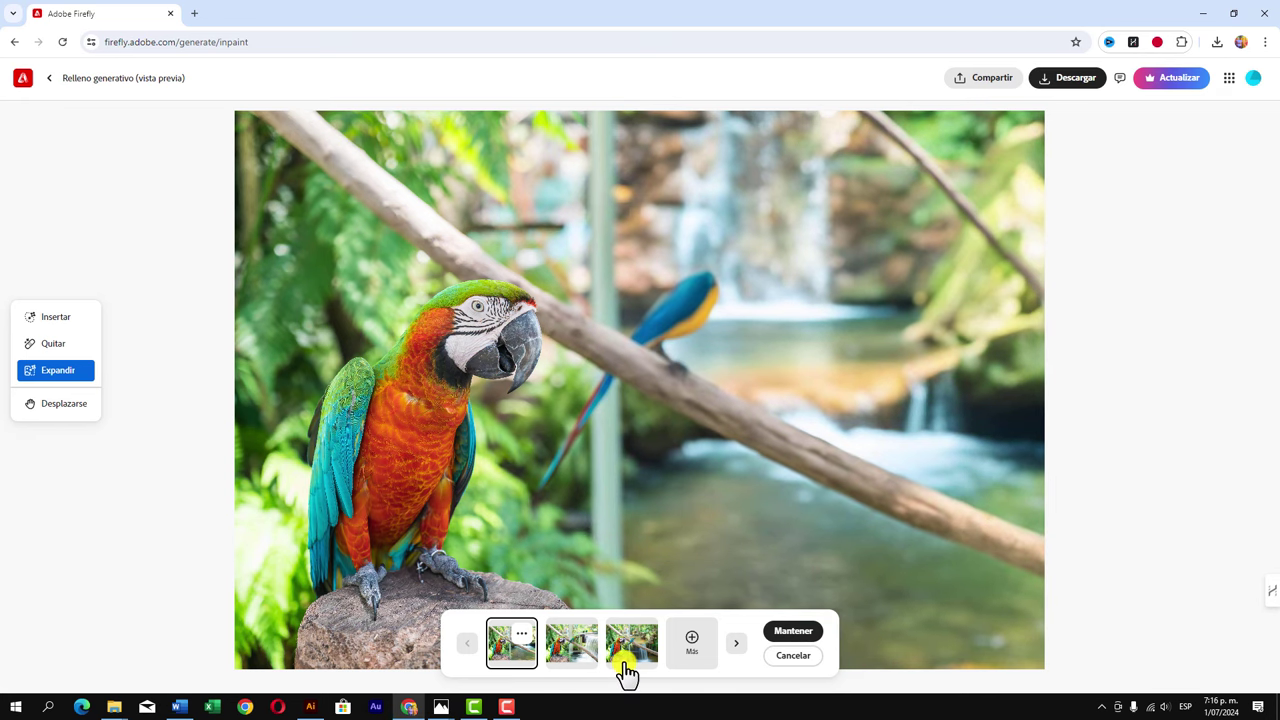
# - Discard the generated variations and sign out of the Adobe account
pyautogui.click(812, 658)
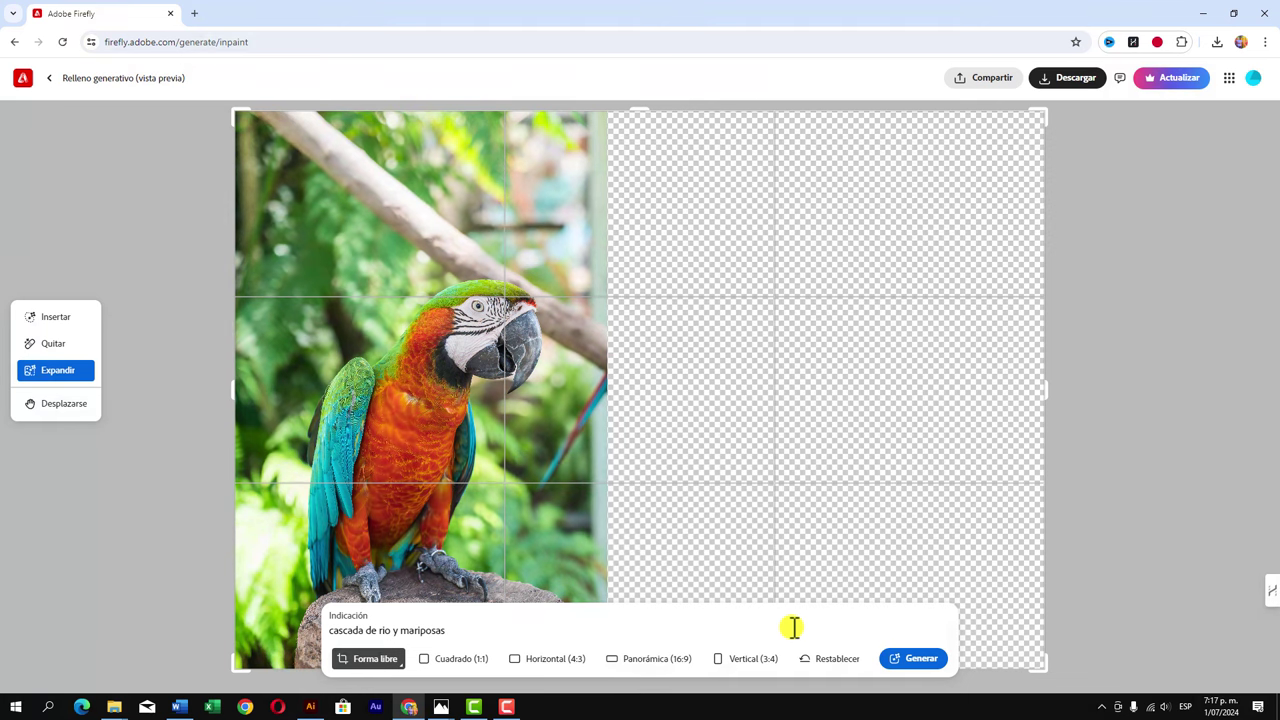
pyautogui.click(1252, 78)
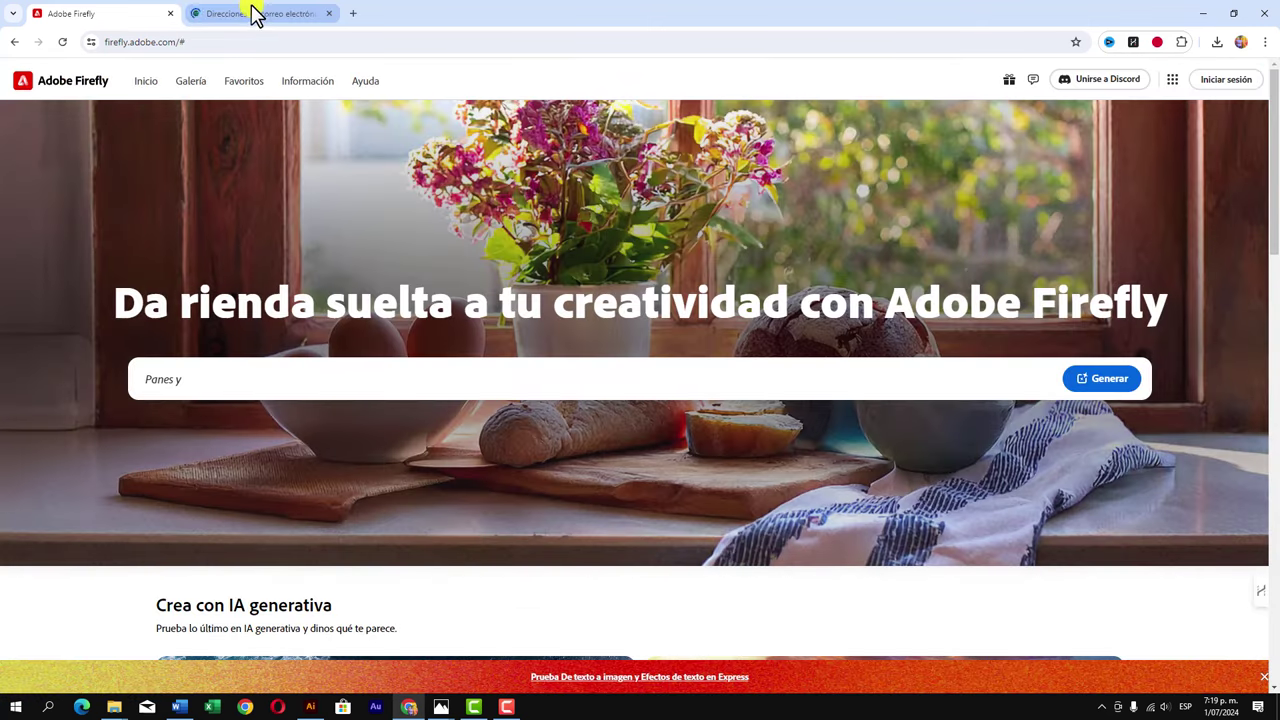
pyautogui.click(251, 12)
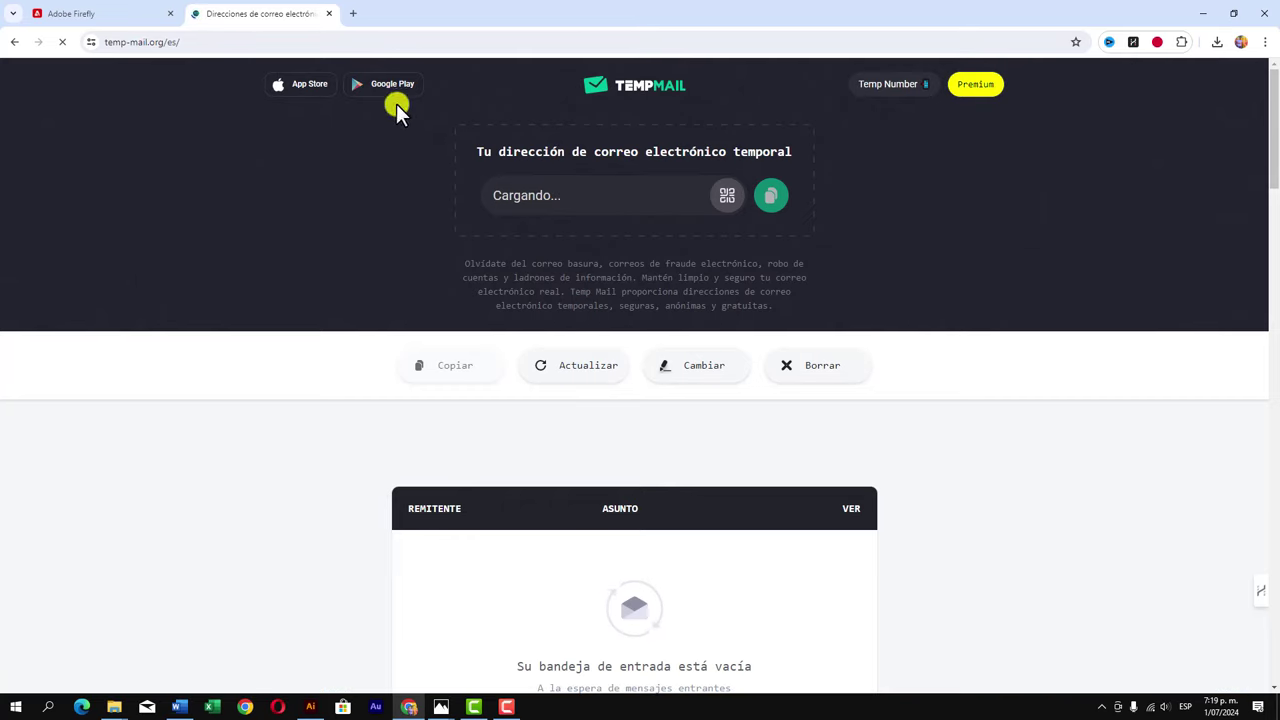
# - Copy the temporary Temp Mail address and return to the Adobe Firefly tab
pyautogui.click(776, 200)
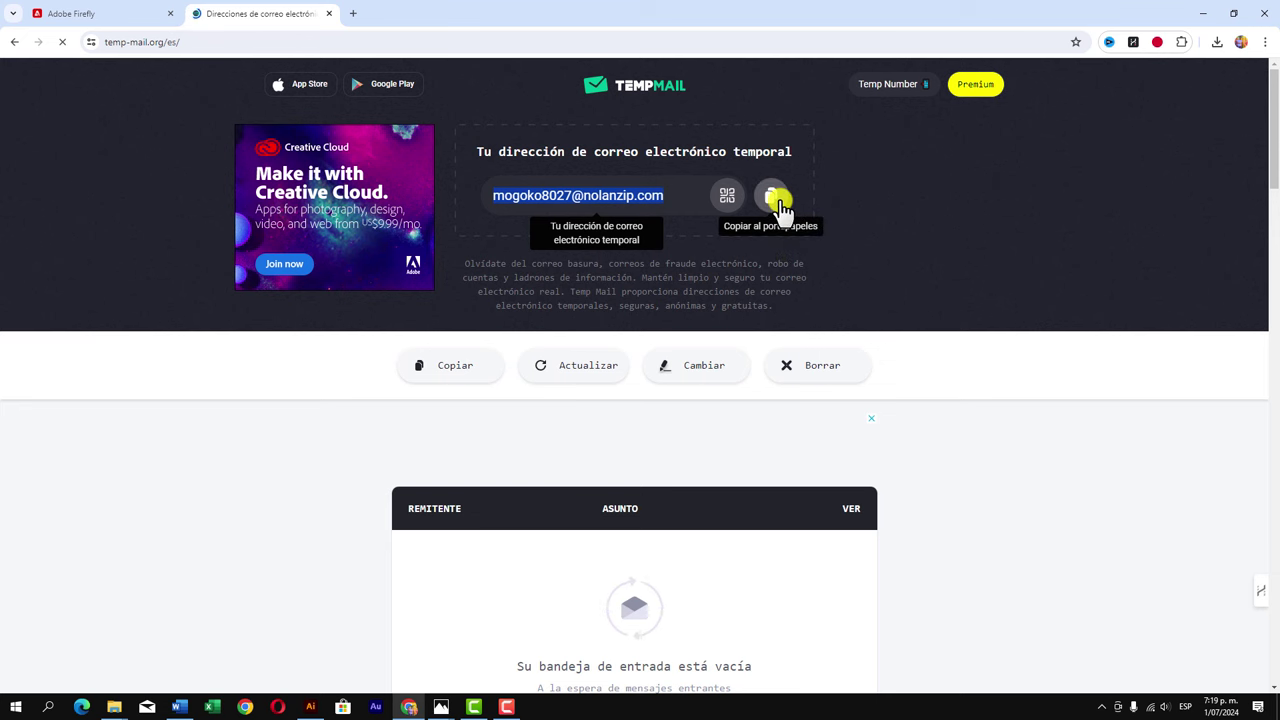
pyautogui.click(60, 15)
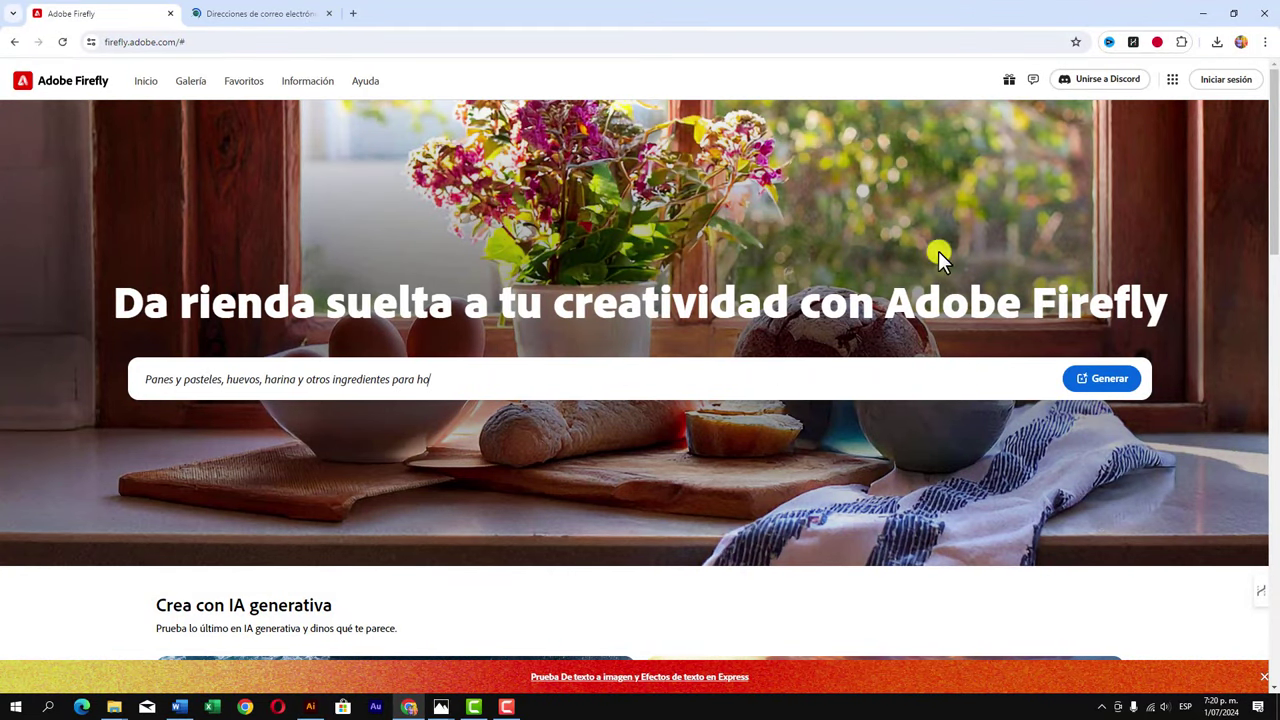
# - Start a new Adobe account sign-up, entering the temporary e-mail address and a password
pyautogui.click(1212, 84)
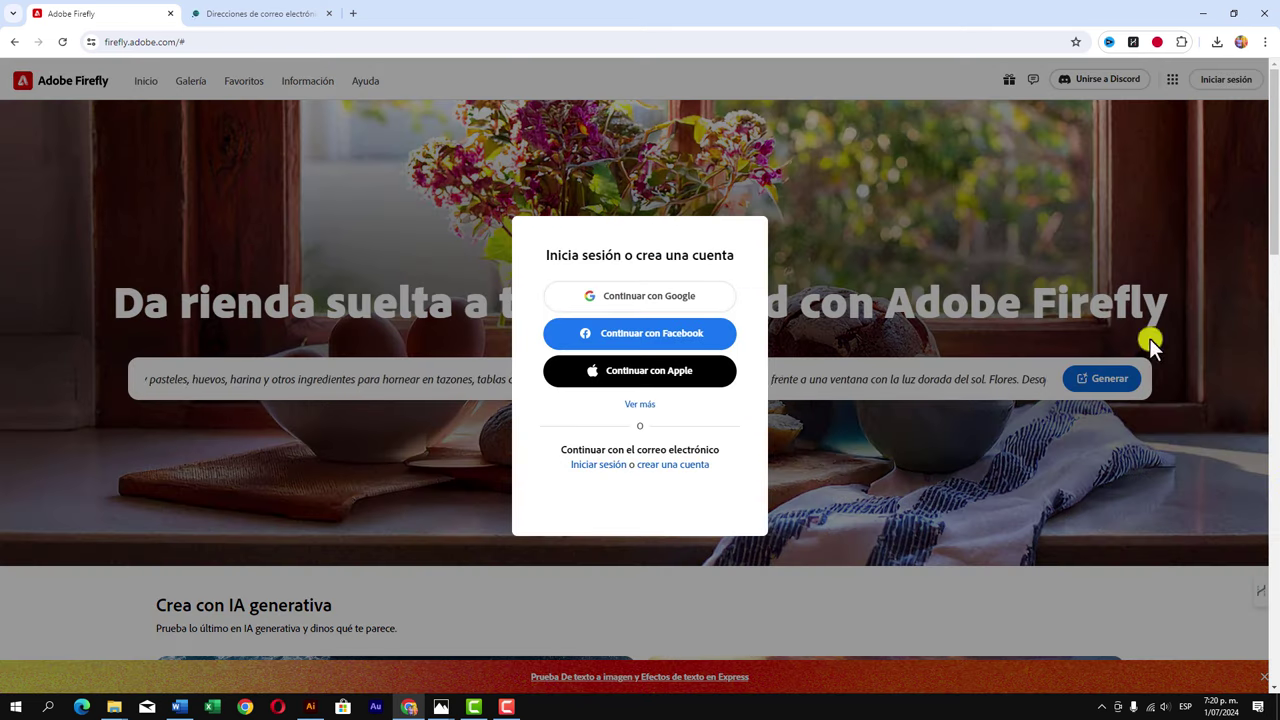
pyautogui.click(697, 466)
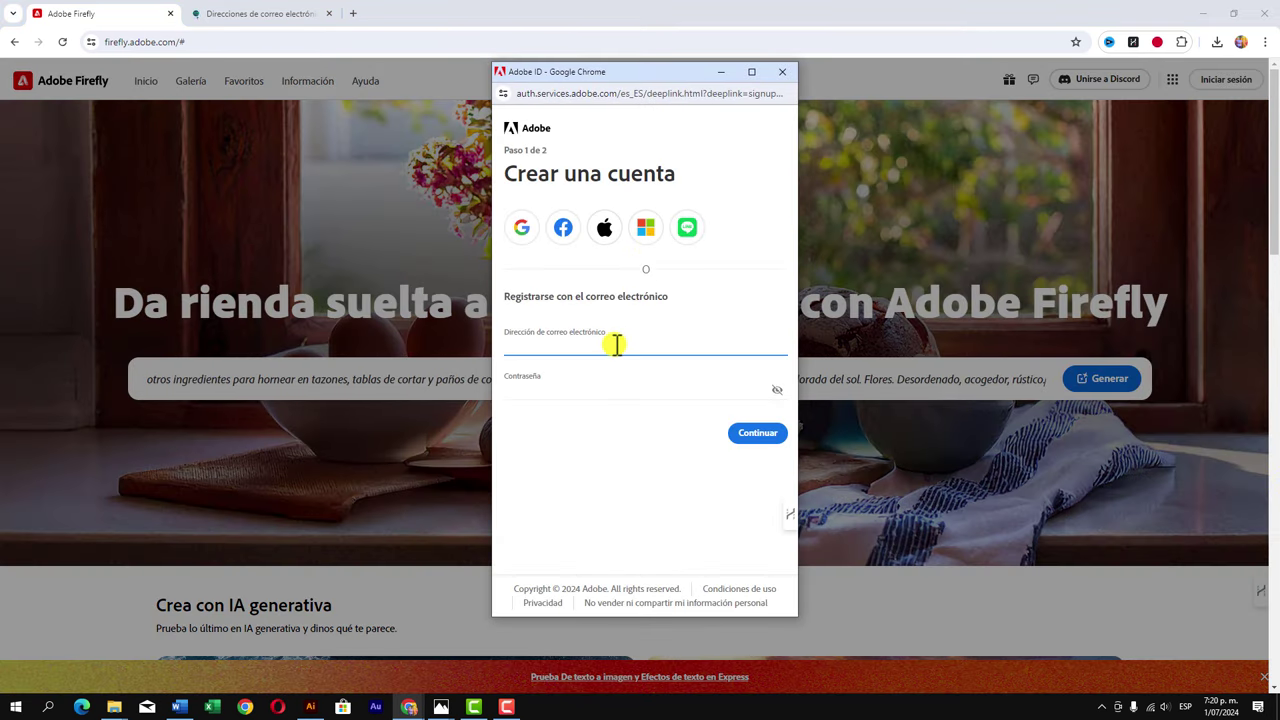
pyautogui.click(607, 395)
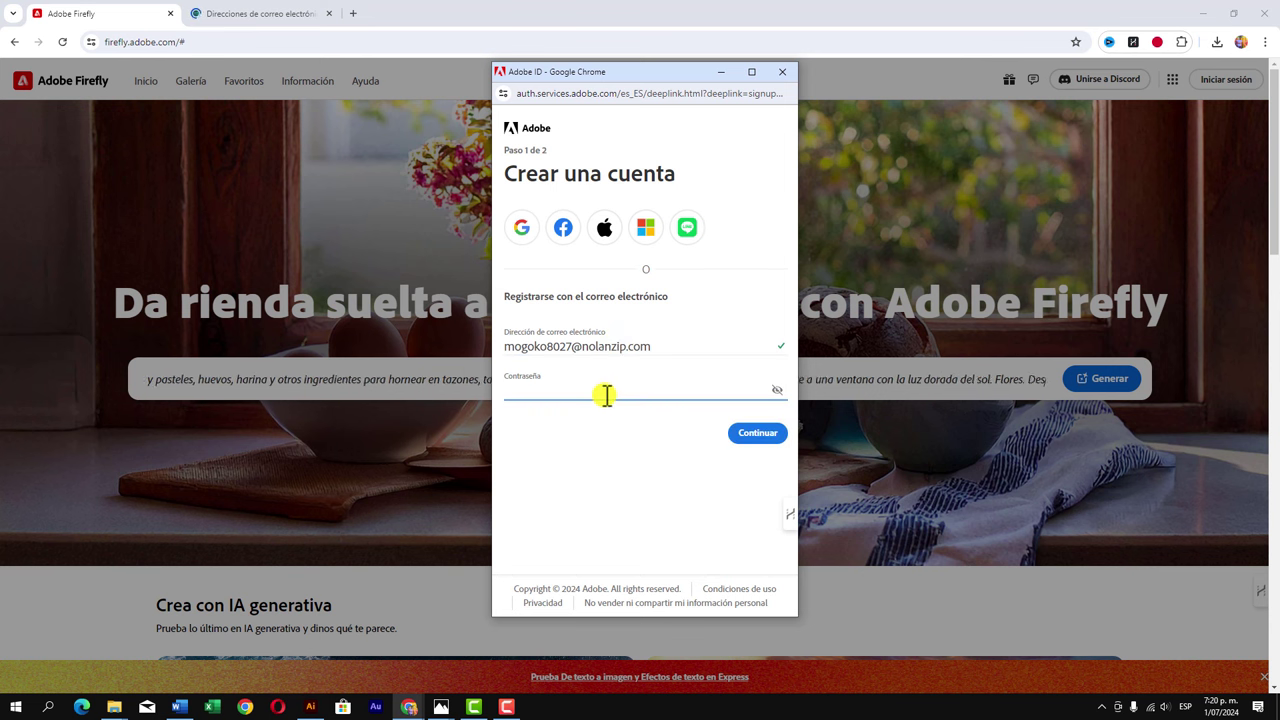
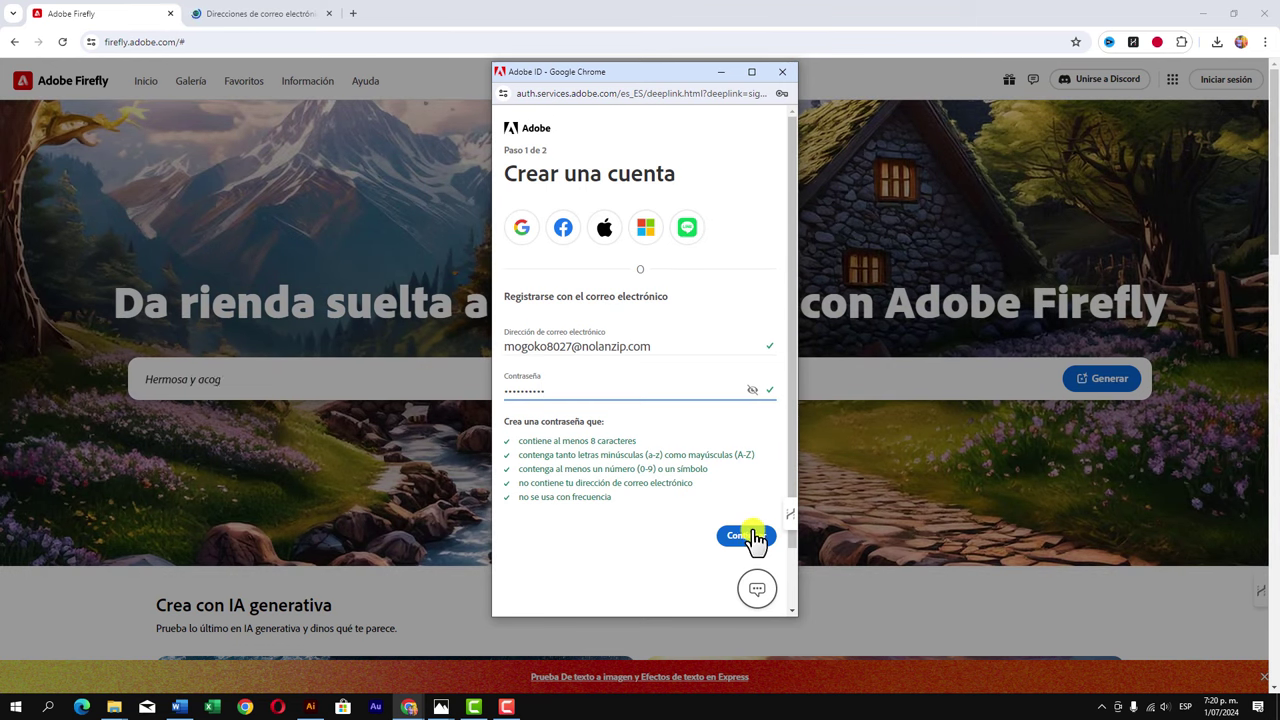
pyautogui.click(751, 537)
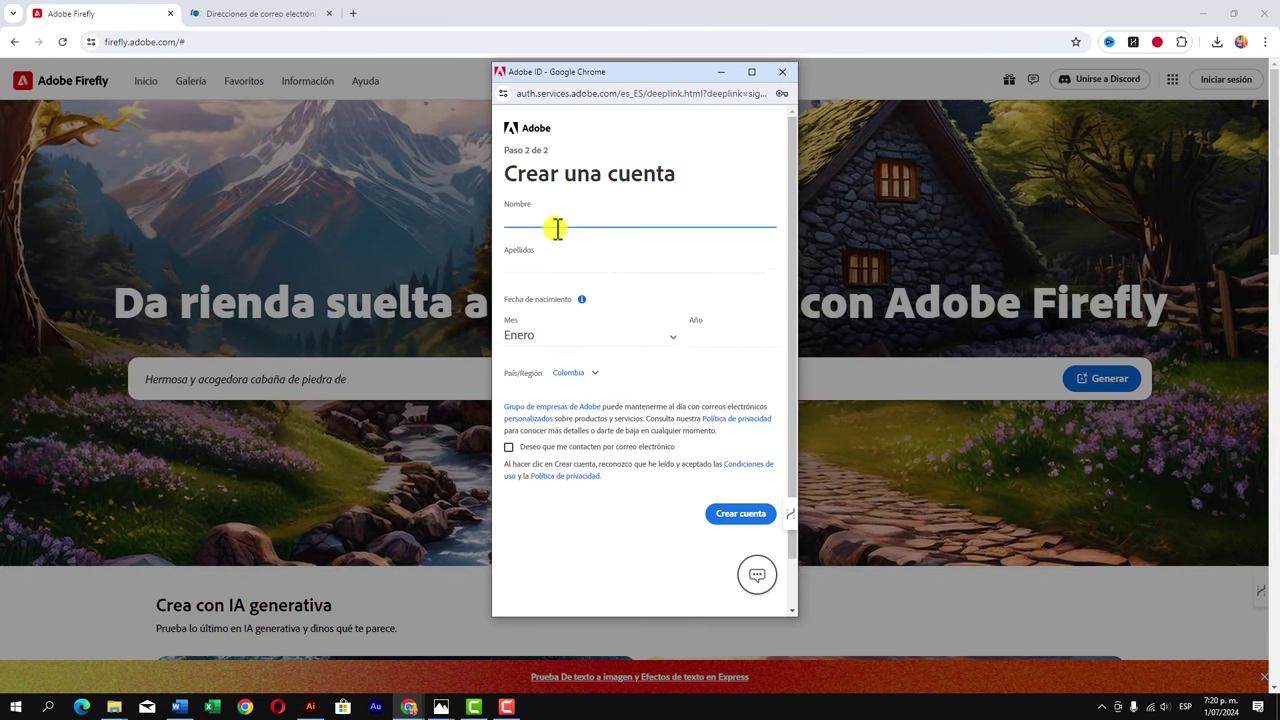
# - Fill in first name, surname and birth year, tick the e-mail preference, and create the account
pyautogui.press('BackSpace')
pyautogui.press('BackSpace')
pyautogui.press('BackSpace')
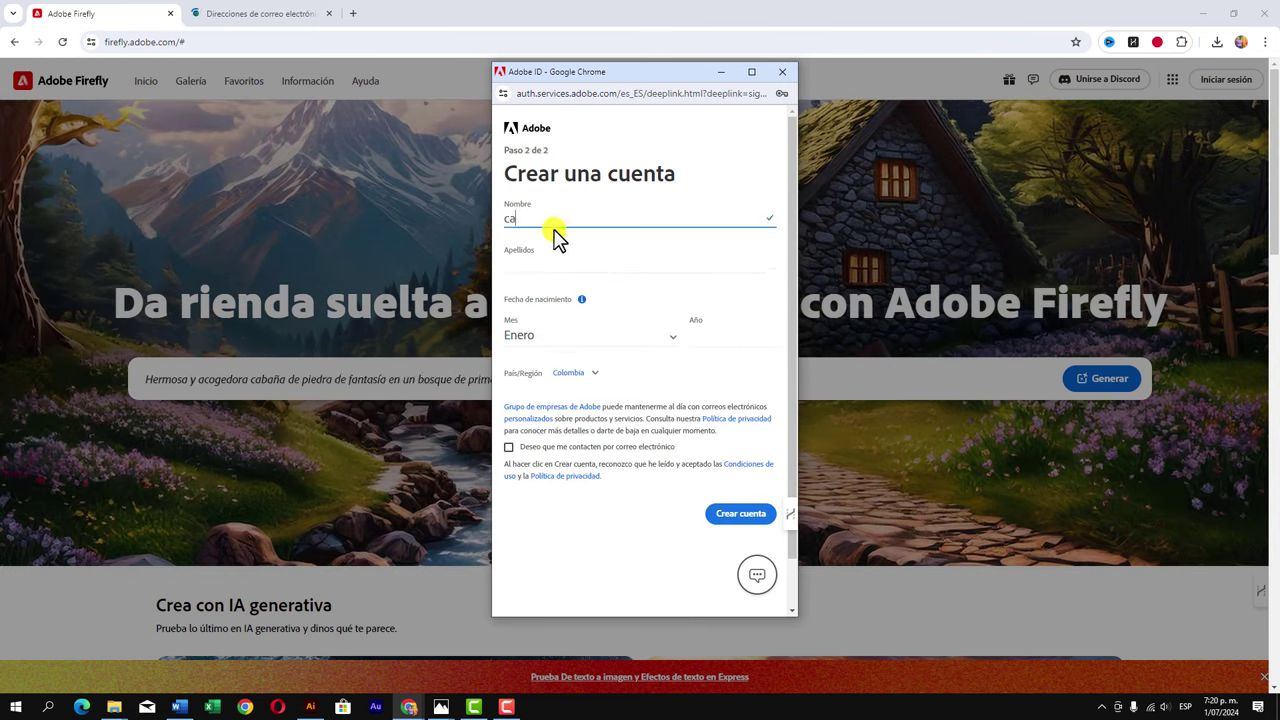
pyautogui.press('Tab')
pyautogui.write('maneses')
pyautogui.click(736, 338)
pyautogui.write('1991')
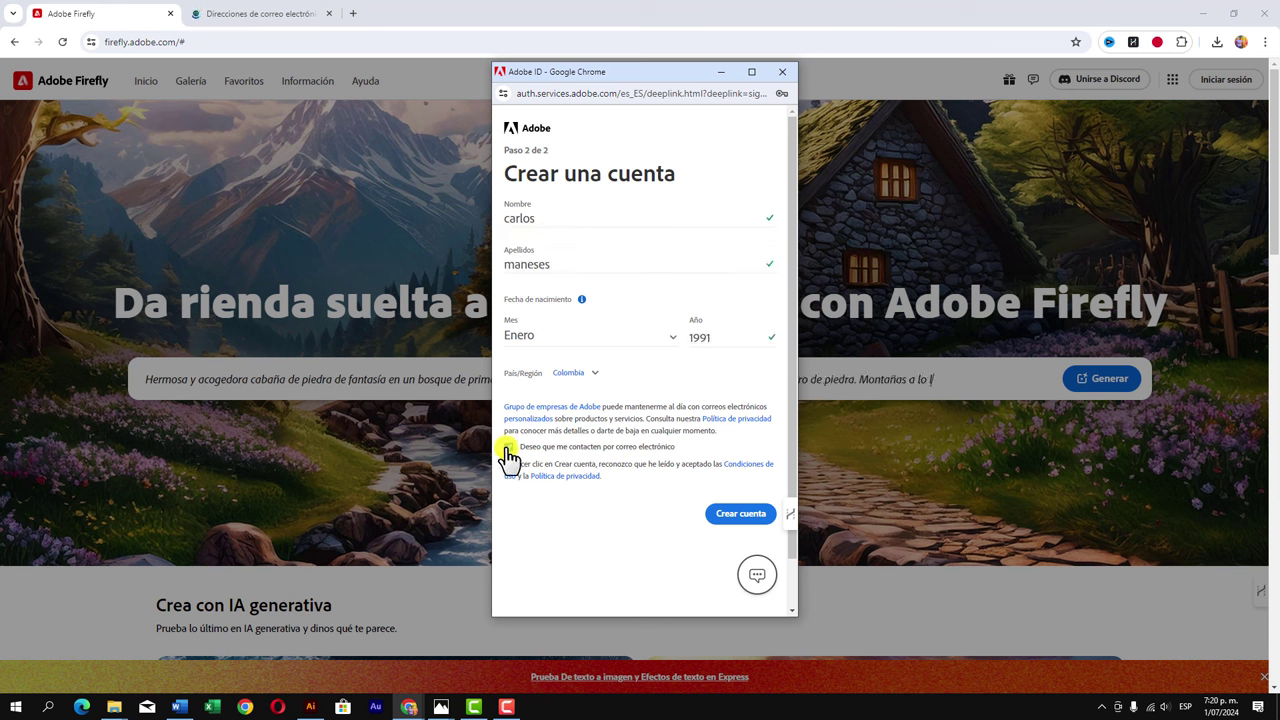
pyautogui.click(508, 447)
pyautogui.click(748, 516)
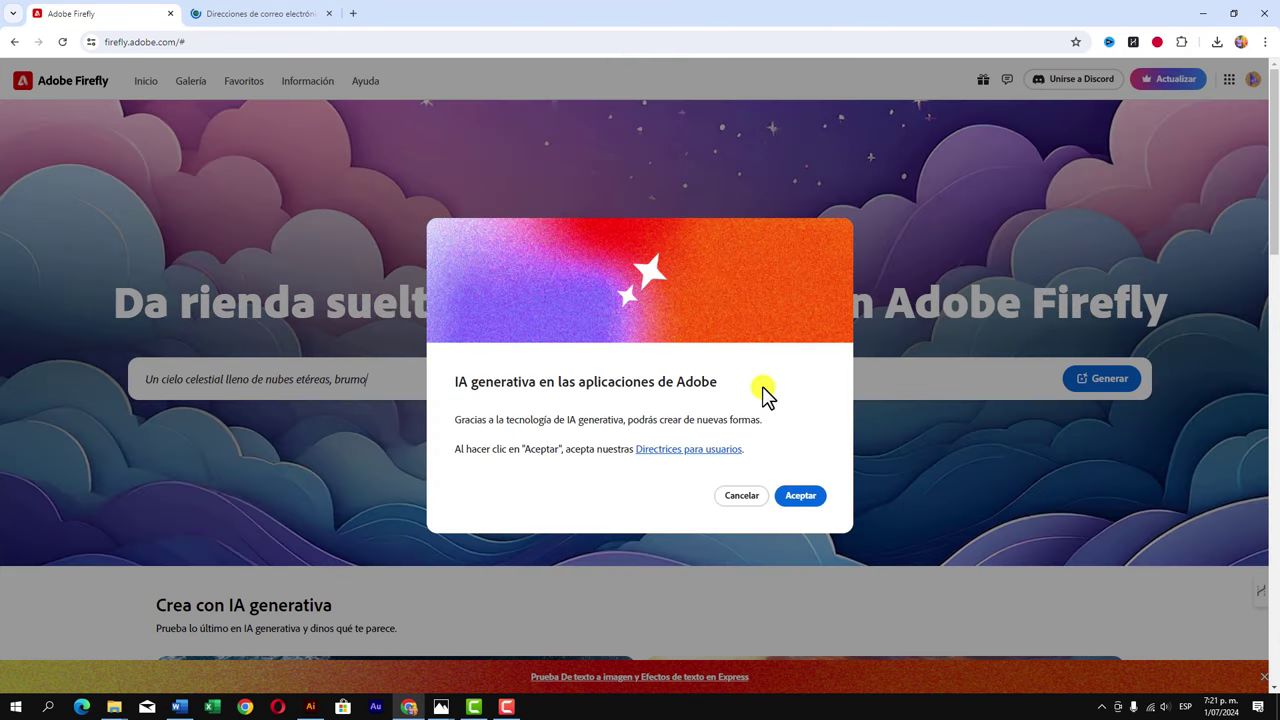
# - Accept the generative AI terms (Aceptar) and dismiss the Novedades overview
pyautogui.click(803, 496)
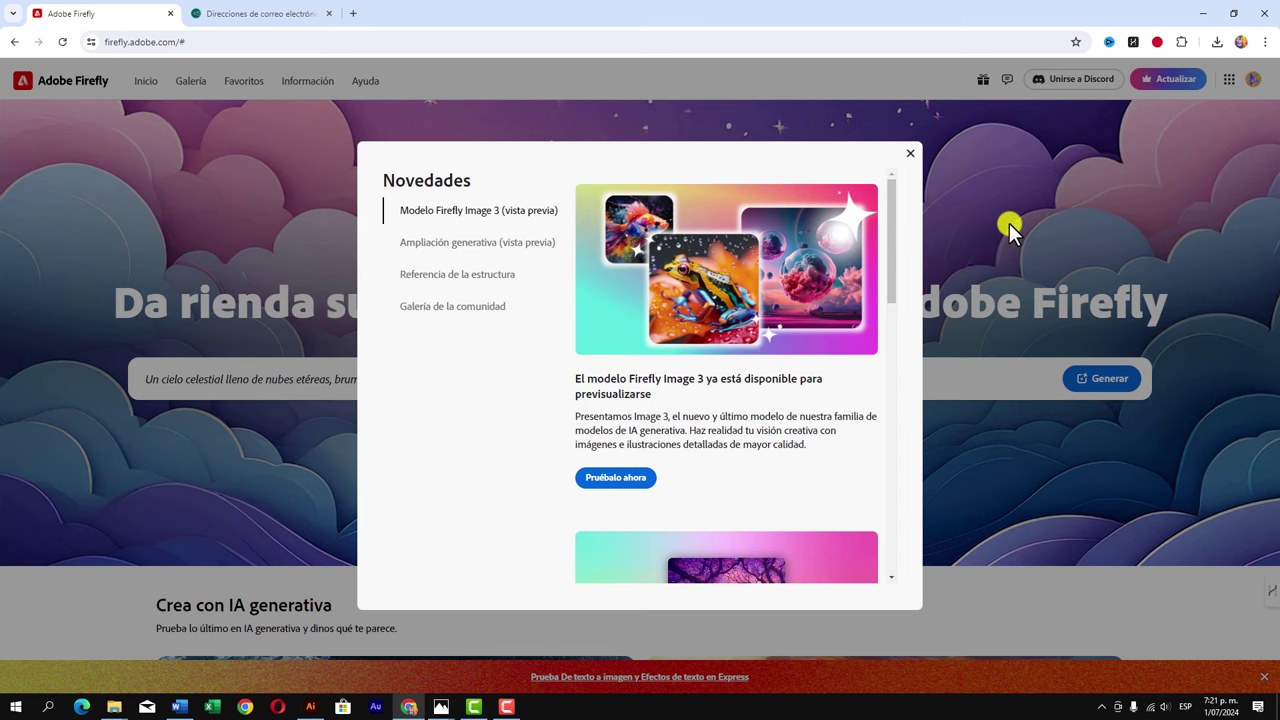
pyautogui.click(913, 153)
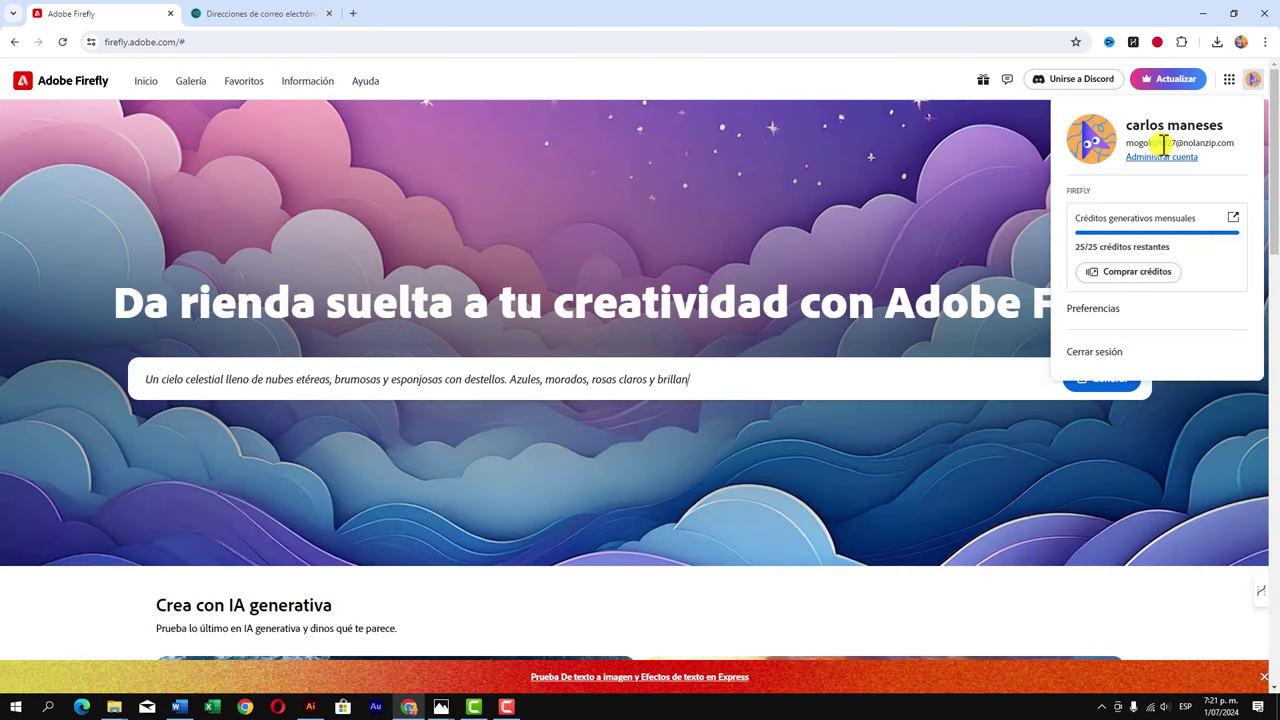